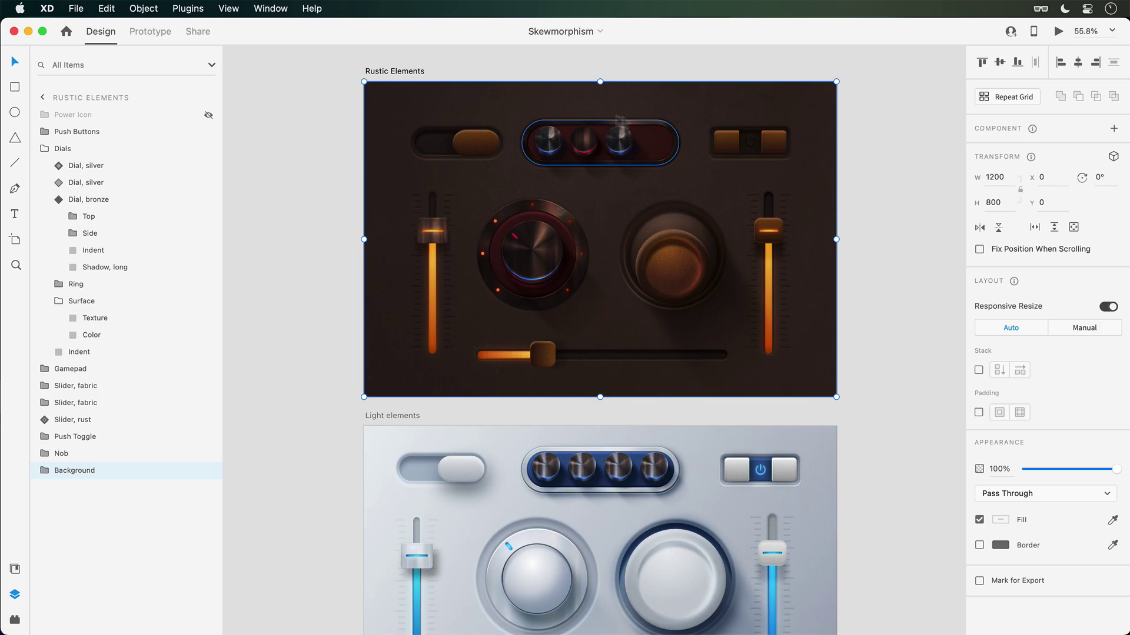
Zoom from 55.8% to about 226% on the three-knob bar and pan slightly down onto it
{"action": "scroll", "coordinate": [609, 107], "scroll_direction": "up", "scroll_amount": 5}
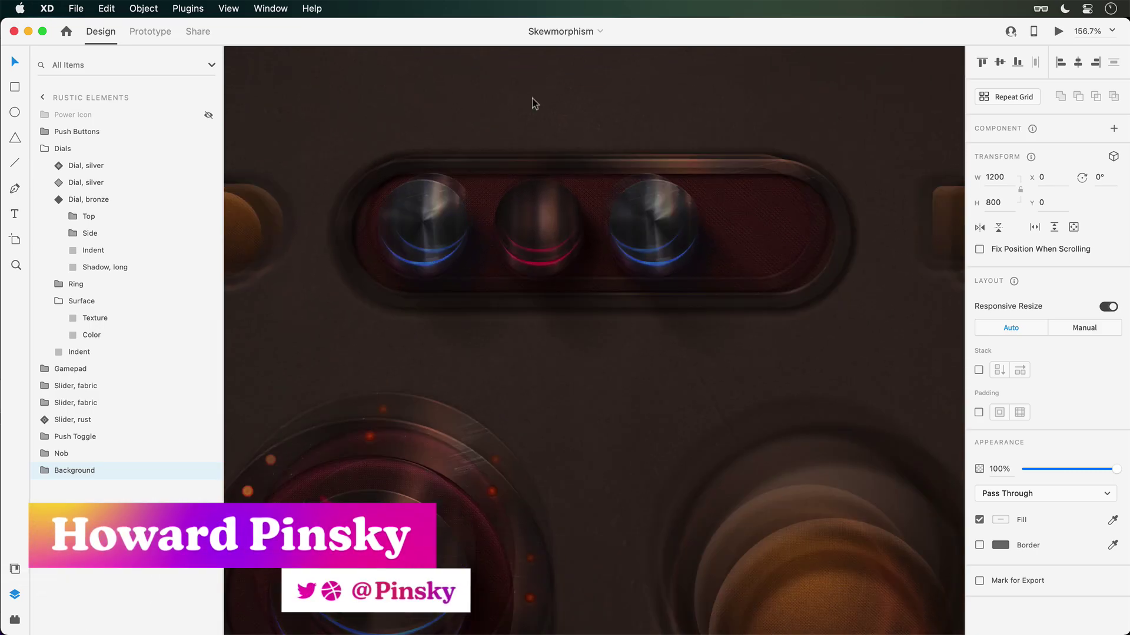
{"action": "scroll", "coordinate": [609, 107], "scroll_direction": "up", "scroll_amount": 3}
{"action": "left_click_drag", "start_coordinate": [612, 126], "coordinate": [618, 138]}
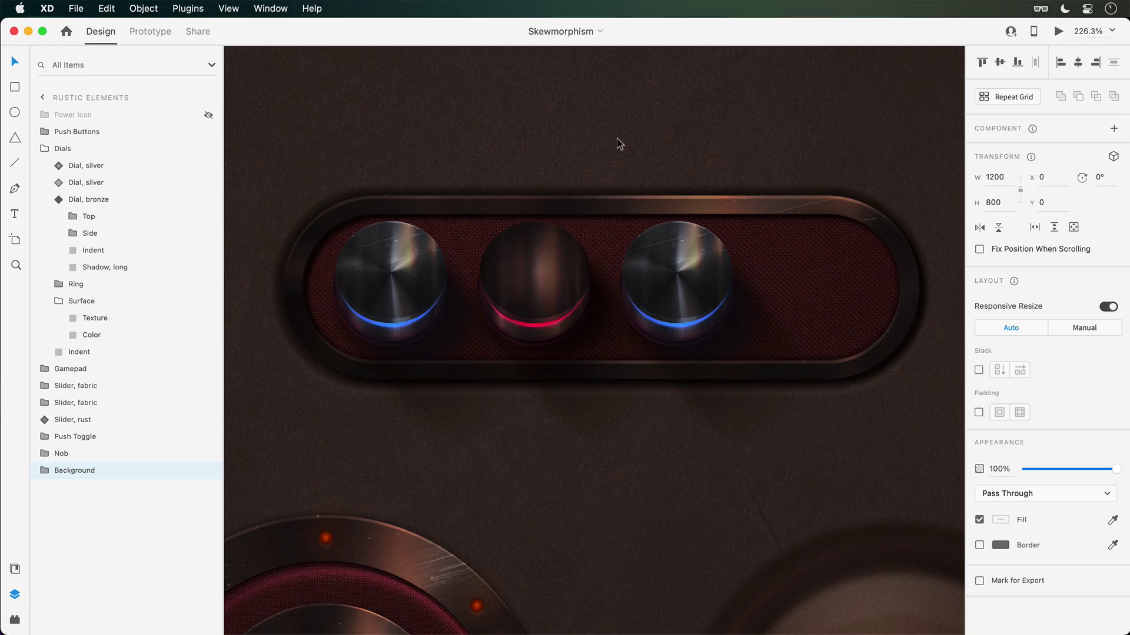
Switch the middle knob's Base Color fill from radial to a dark angular gradient
{"action": "left_click", "coordinate": [567, 268], "text": "super"}
{"action": "key", "text": "Tab"}
{"action": "key", "text": "Tab"}
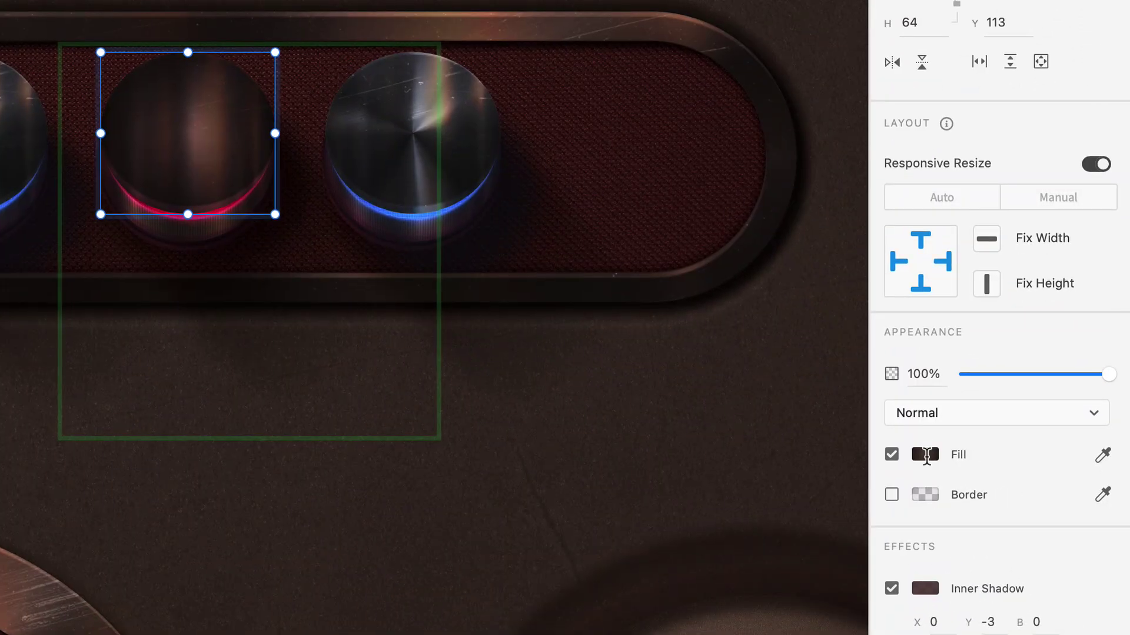
{"action": "left_click", "coordinate": [1001, 476]}
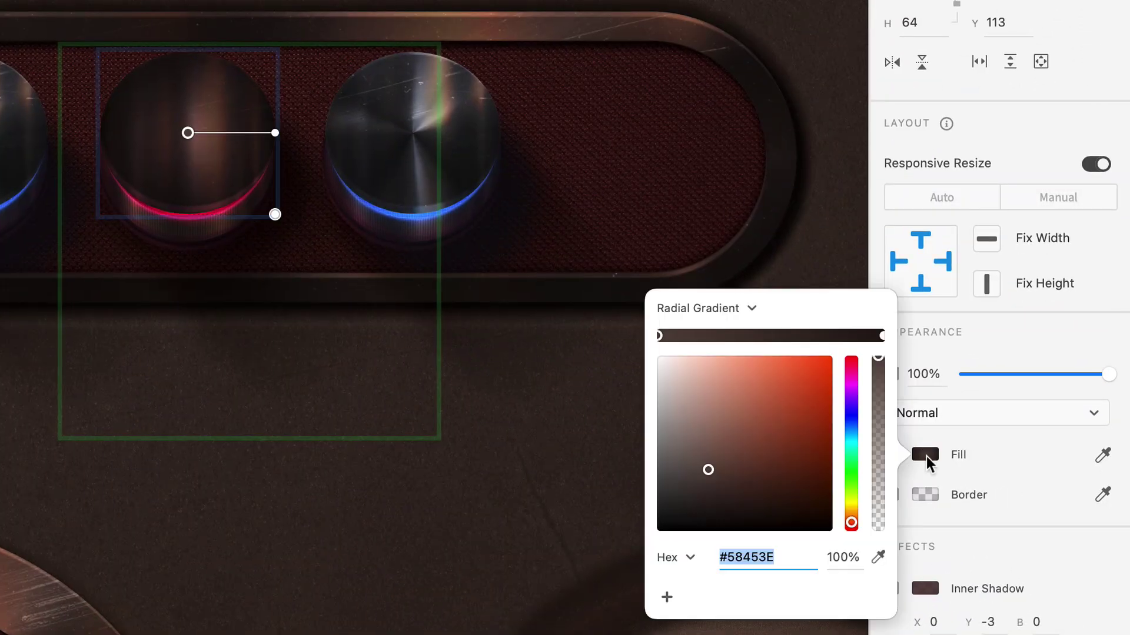
{"action": "left_click", "coordinate": [753, 310]}
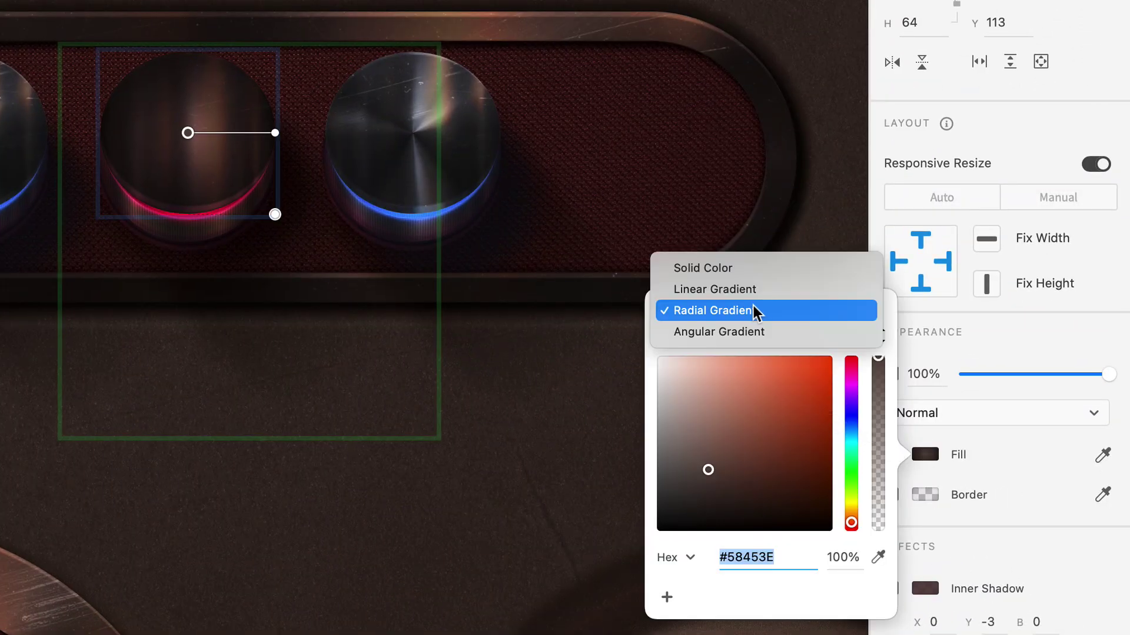
{"action": "left_click", "coordinate": [771, 331]}
{"action": "mouse_move", "coordinate": [708, 470]}
{"action": "left_mouse_down"}
{"action": "mouse_move", "coordinate": [725, 507]}
{"action": "mouse_move", "coordinate": [706, 485]}
{"action": "mouse_move", "coordinate": [706, 502]}
{"action": "left_mouse_up"}
{"action": "key", "text": "Tab"}
Add alternating light and dark brown stops along the first part of the gradient
{"action": "left_click", "coordinate": [688, 336]}
{"action": "left_click", "coordinate": [715, 335]}
{"action": "left_click", "coordinate": [146, 204]}
{"action": "left_click", "coordinate": [758, 336]}
{"action": "left_click_drag", "start_coordinate": [758, 335], "coordinate": [767, 335]}
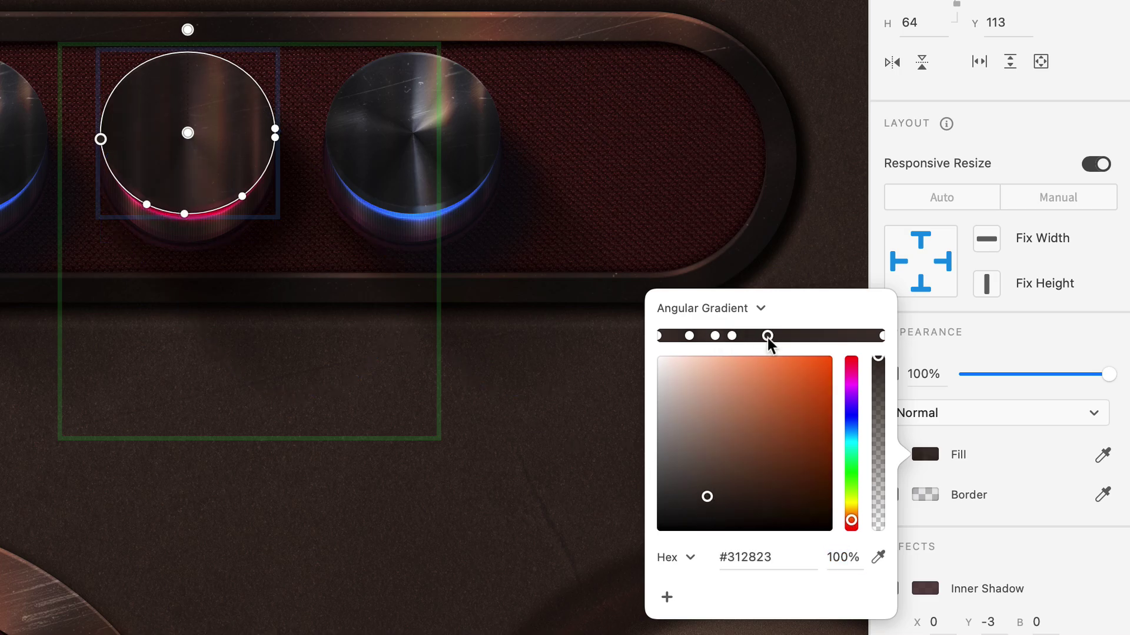
{"action": "left_click", "coordinate": [786, 336]}
{"action": "left_click_drag", "start_coordinate": [705, 495], "coordinate": [705, 468]}
{"action": "left_click_drag", "start_coordinate": [109, 98], "coordinate": [107, 102]}
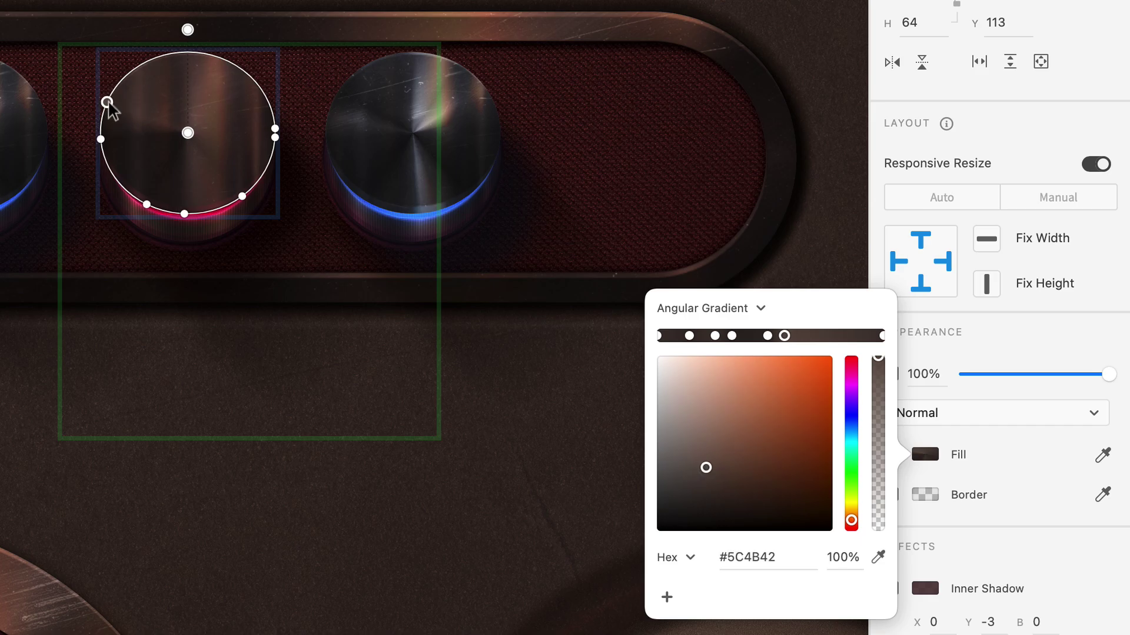
{"action": "left_click", "coordinate": [122, 79]}
{"action": "left_click_drag", "start_coordinate": [708, 492], "coordinate": [710, 496]}
Add a highlight stop near the gradient's end and darken the right-edge and lower-left stops
{"action": "left_click", "coordinate": [821, 336]}
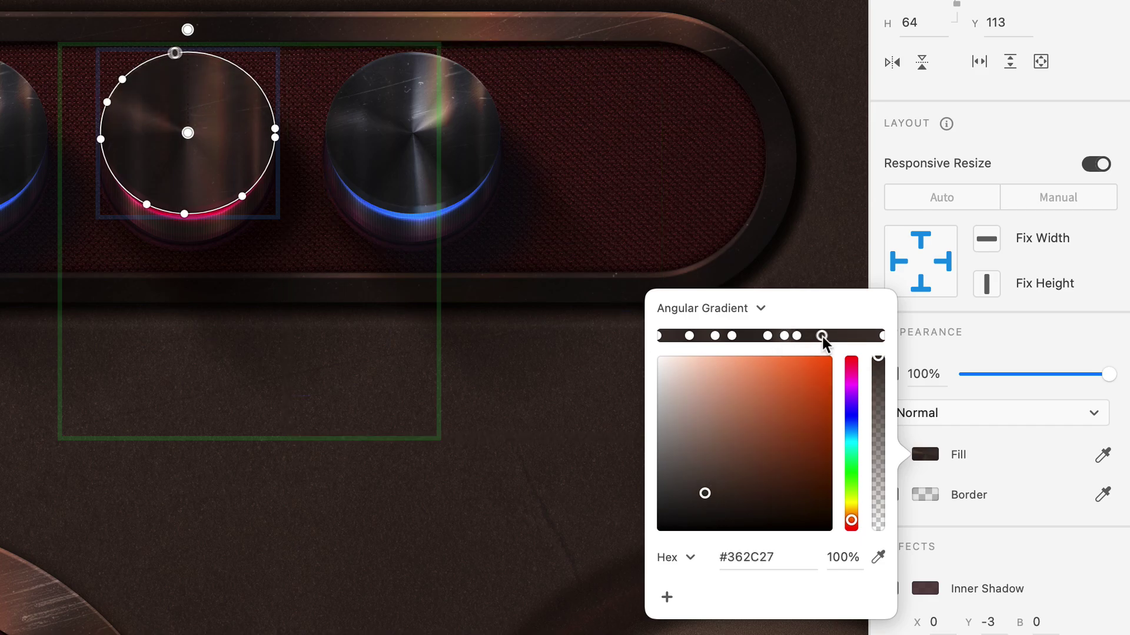
{"action": "left_click", "coordinate": [848, 335]}
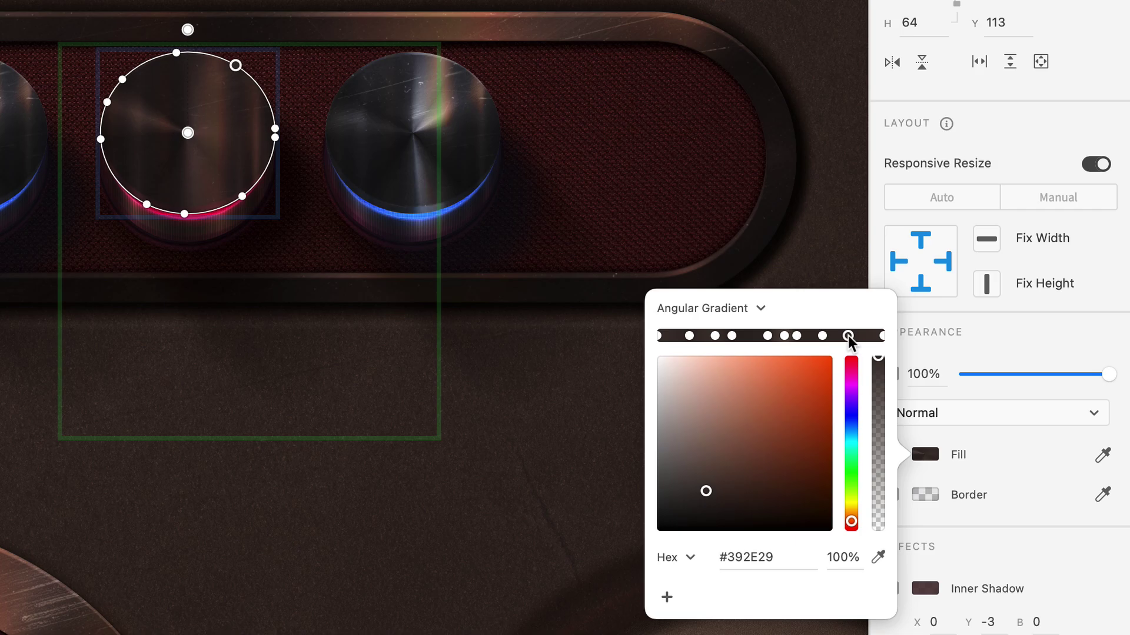
{"action": "left_click_drag", "start_coordinate": [848, 336], "coordinate": [842, 335]}
{"action": "left_click", "coordinate": [858, 335]}
{"action": "left_click_drag", "start_coordinate": [706, 491], "coordinate": [709, 462]}
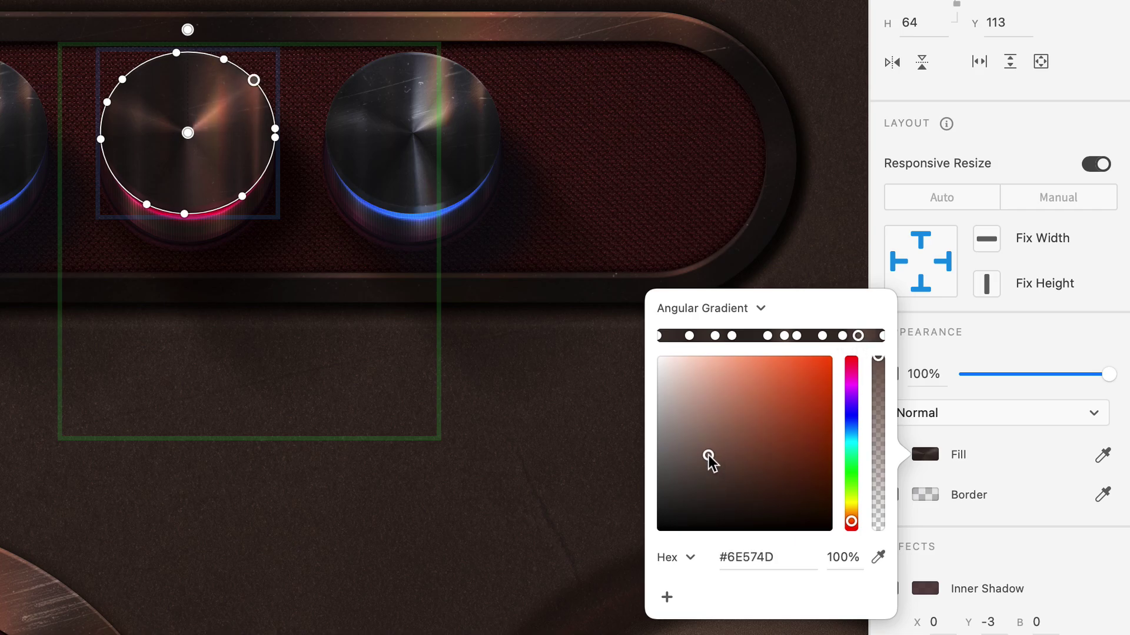
{"action": "left_click", "coordinate": [268, 101]}
{"action": "left_click_drag", "start_coordinate": [224, 58], "coordinate": [248, 74]}
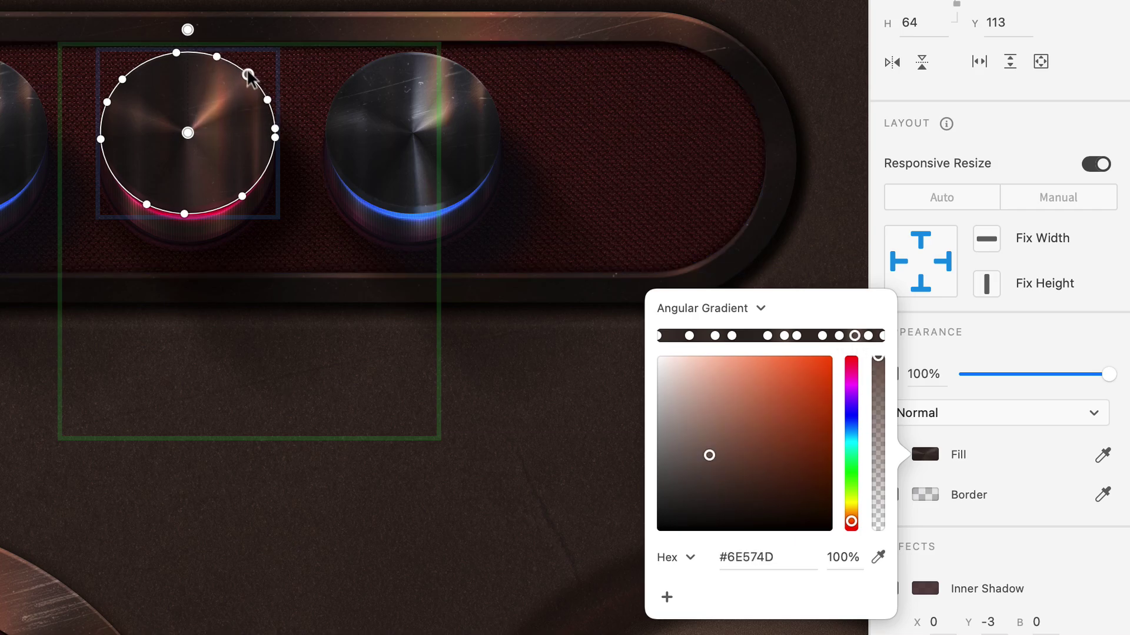
{"action": "left_click", "coordinate": [267, 99]}
{"action": "left_click_drag", "start_coordinate": [711, 492], "coordinate": [714, 502]}
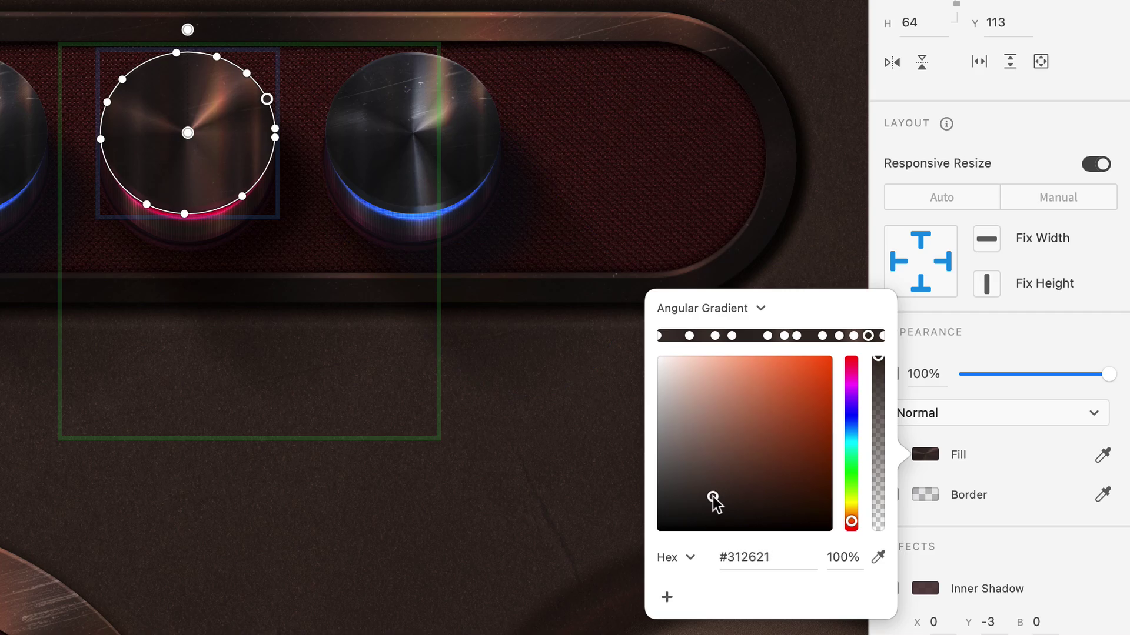
{"action": "left_click", "coordinate": [134, 196]}
{"action": "left_click", "coordinate": [706, 504]}
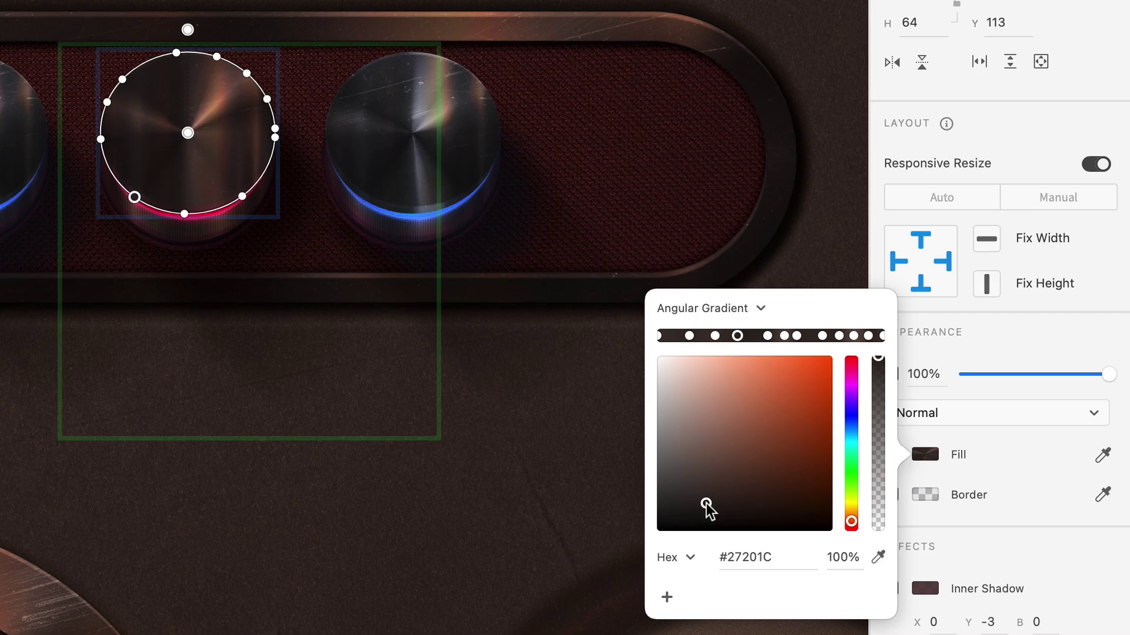
{"action": "key", "text": "Escape"}
Duplicate the red-glow knob into a fourth slot at the bar's right end
{"action": "left_click", "coordinate": [177, 156]}
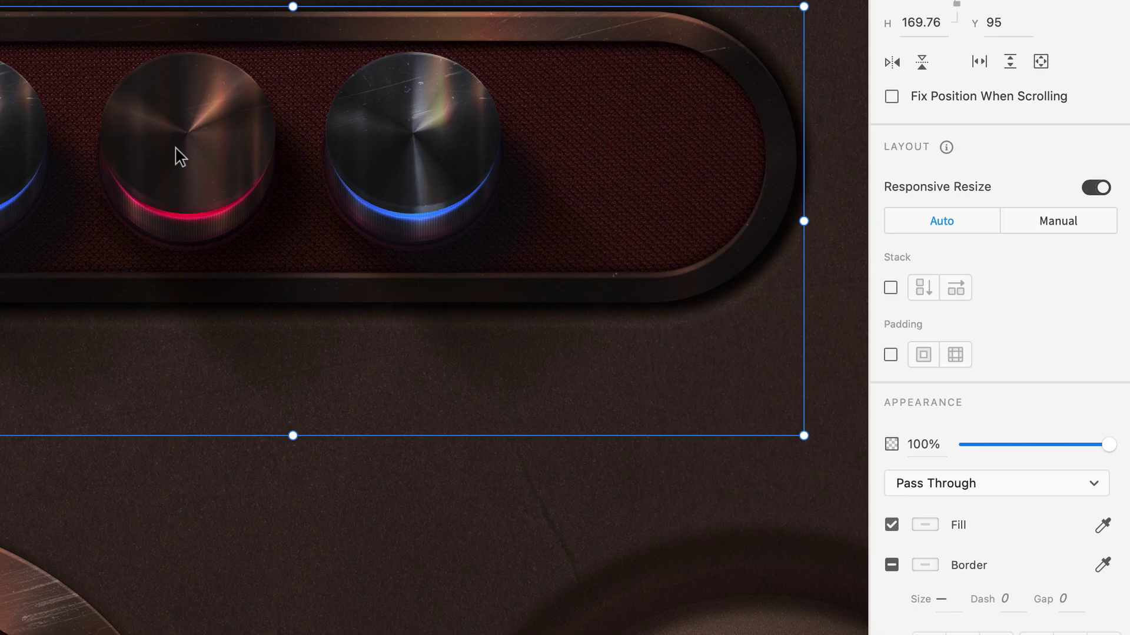
{"action": "left_click", "coordinate": [179, 156]}
{"action": "left_click_drag", "start_coordinate": [179, 156], "coordinate": [605, 156]}
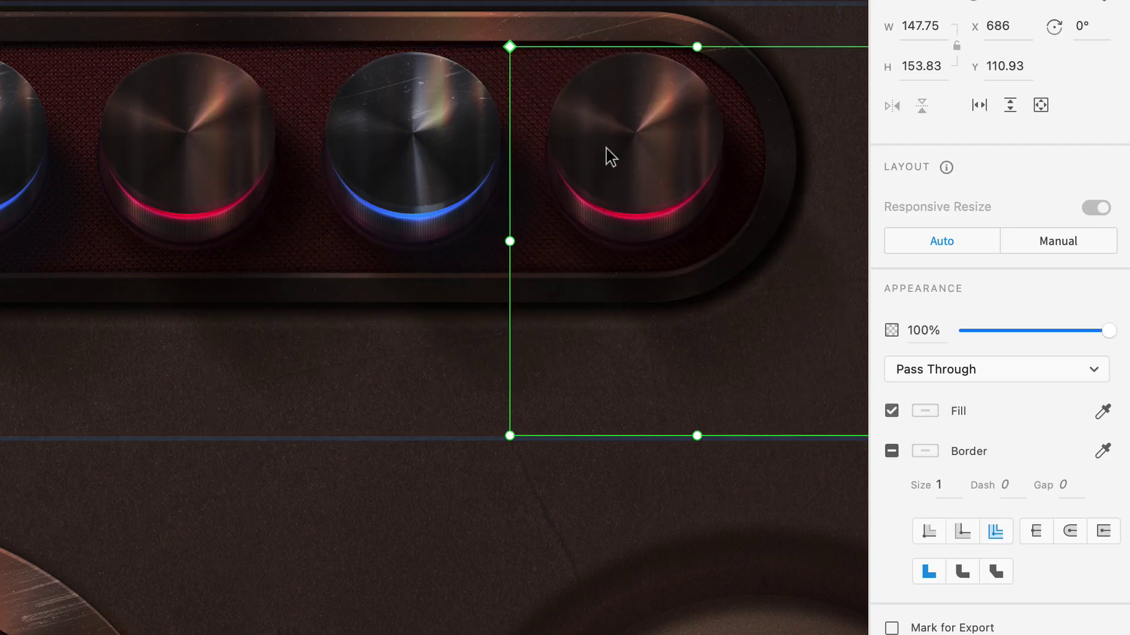
Rotate the second knob's angular gradient and lighten its bottom stop to a warmer brown
{"action": "double_click", "coordinate": [220, 134]}
{"action": "left_click", "coordinate": [220, 133]}
{"action": "left_click", "coordinate": [925, 455]}
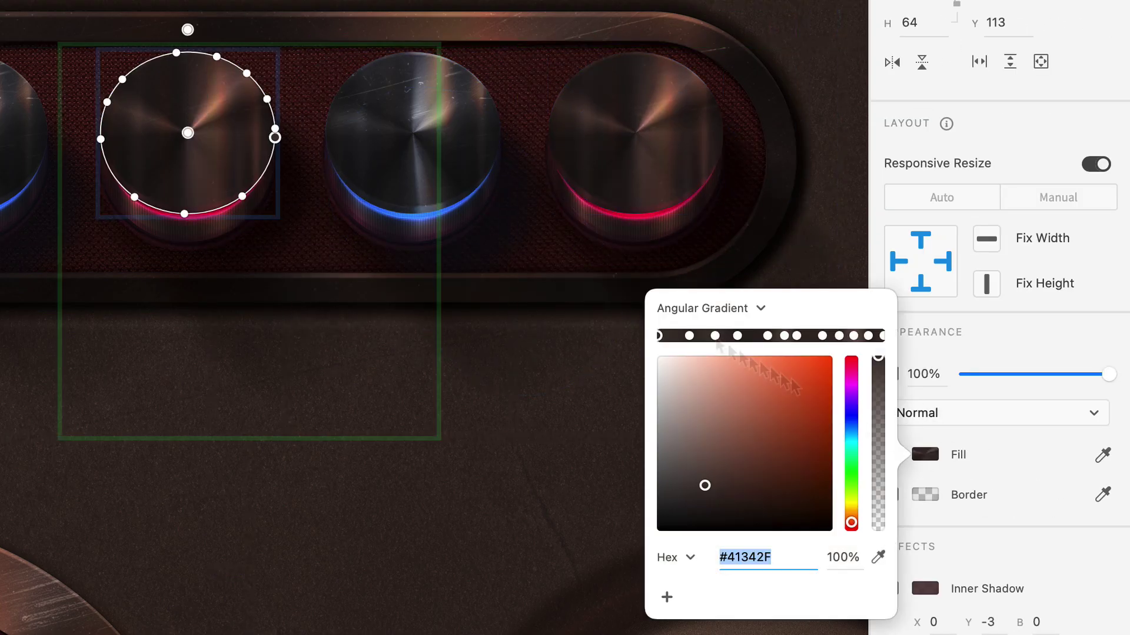
{"action": "left_click_drag", "start_coordinate": [187, 29], "coordinate": [207, 31]}
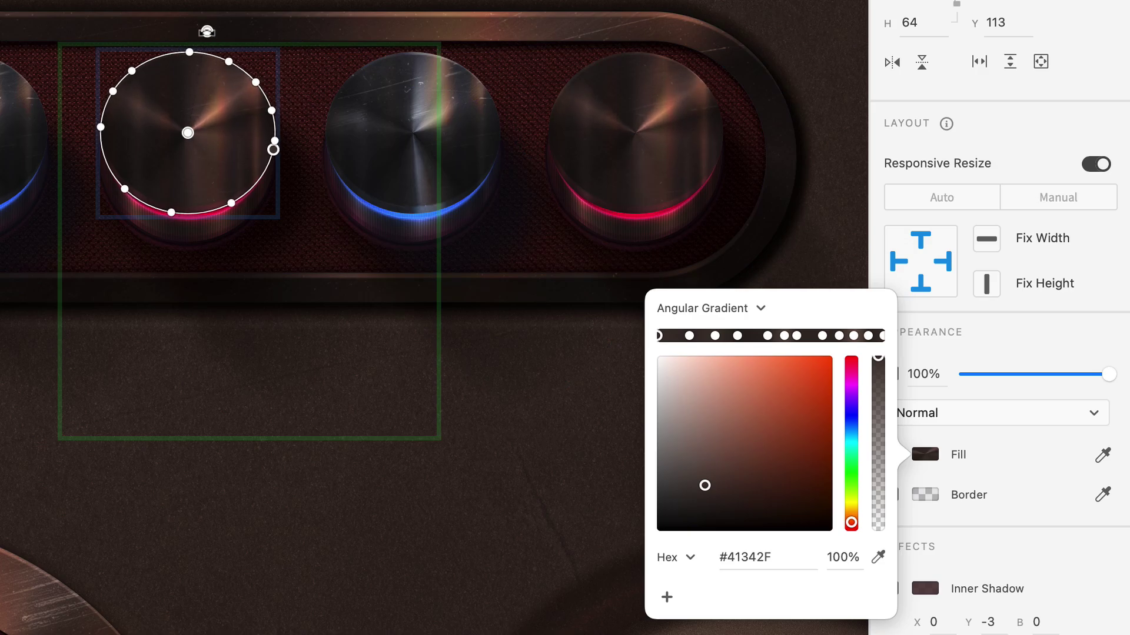
{"action": "left_click", "coordinate": [171, 212]}
{"action": "left_click_drag", "start_coordinate": [709, 491], "coordinate": [711, 471]}
{"action": "left_click", "coordinate": [573, 400]}
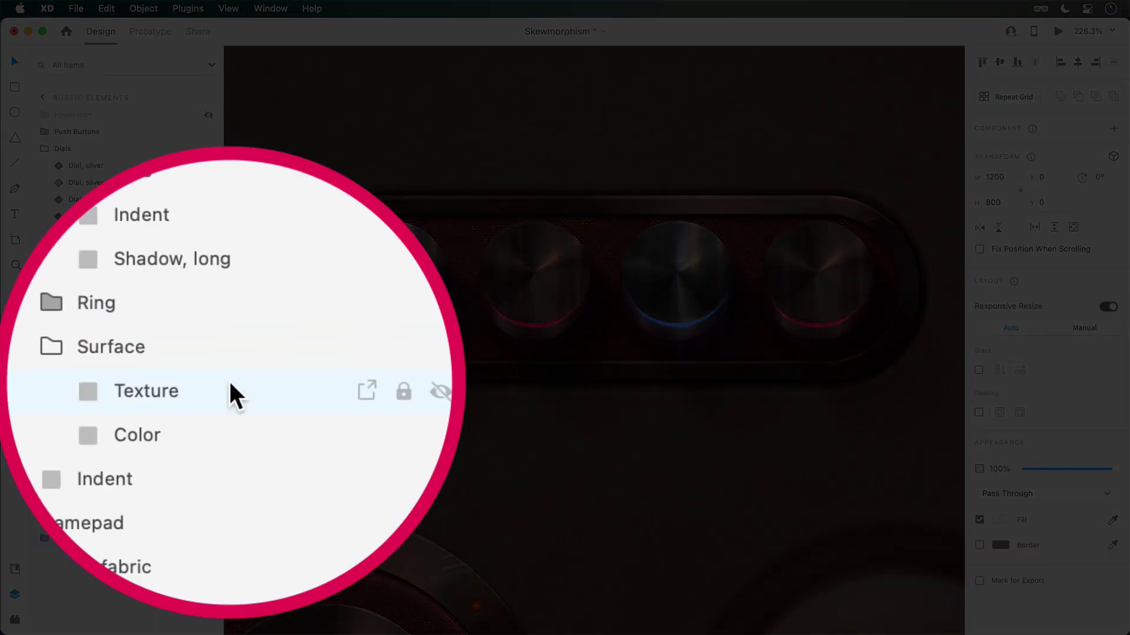
Add a pinkish-red inner shadow at 85% opacity to the bar's Color surface layer
{"action": "left_click", "coordinate": [127, 384]}
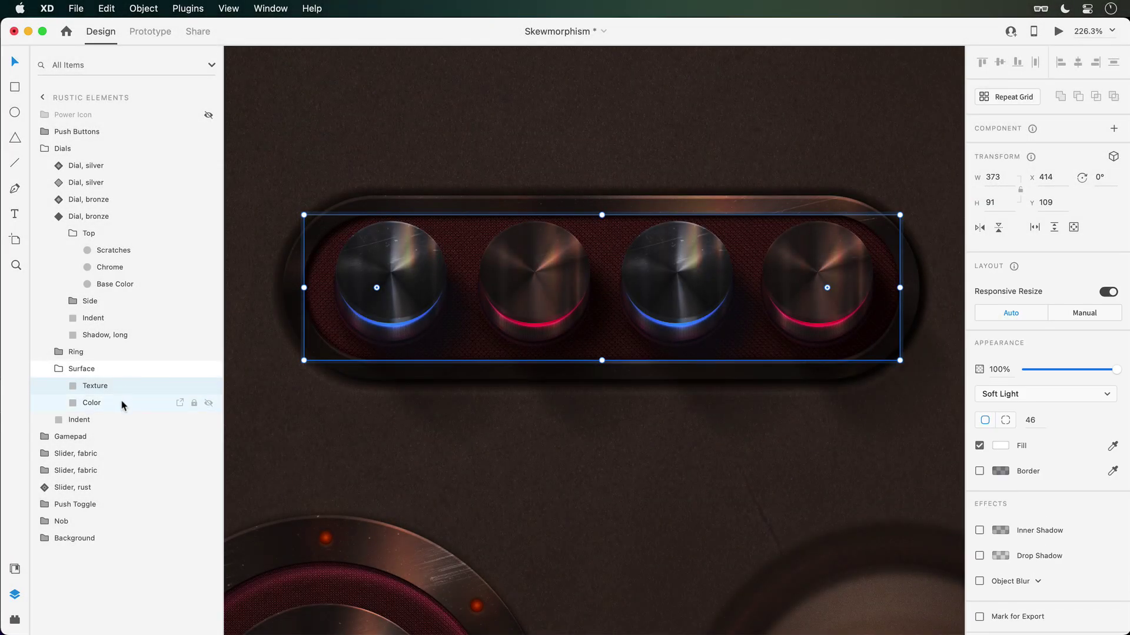
{"action": "left_click", "coordinate": [123, 403]}
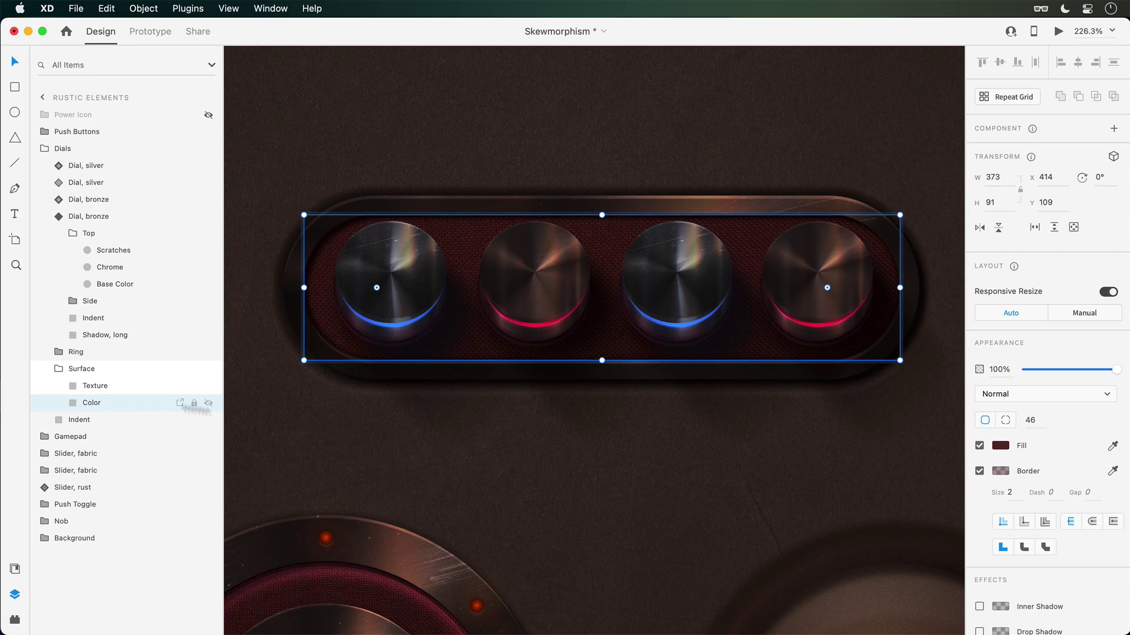
{"action": "scroll", "coordinate": [1078, 559], "scroll_direction": "down", "scroll_amount": 2}
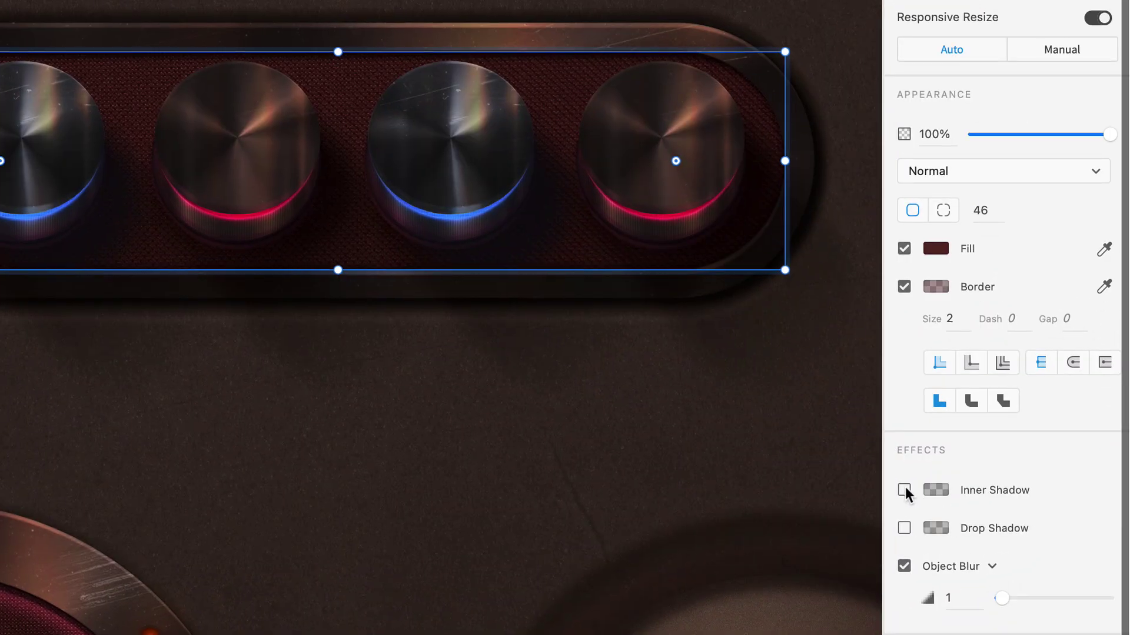
{"action": "left_click", "coordinate": [904, 490]}
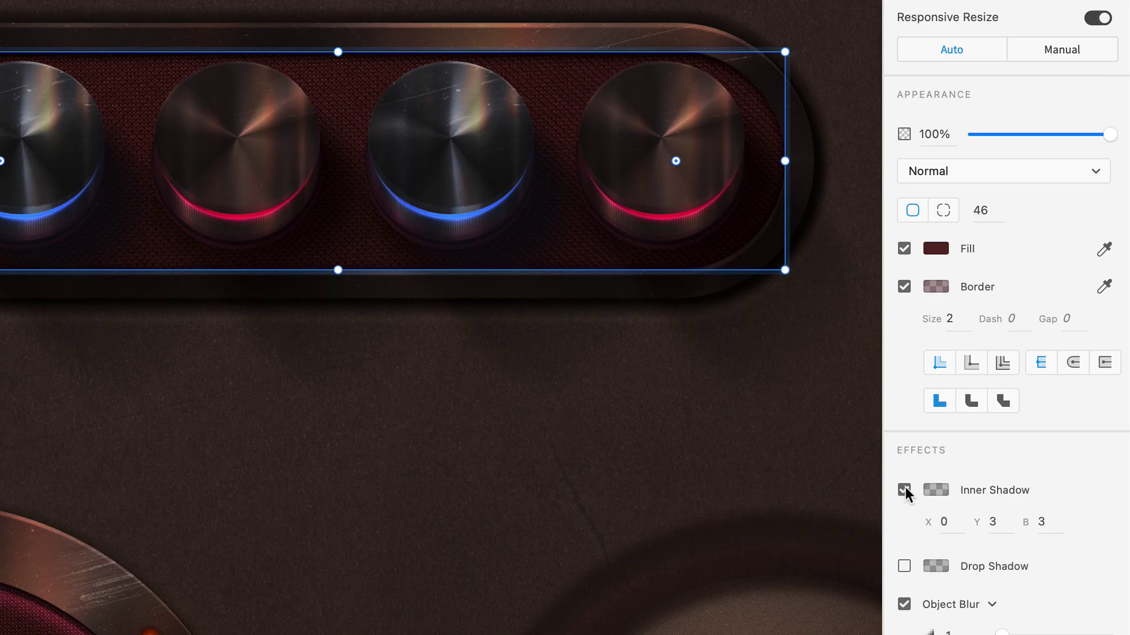
{"action": "left_click", "coordinate": [936, 490]}
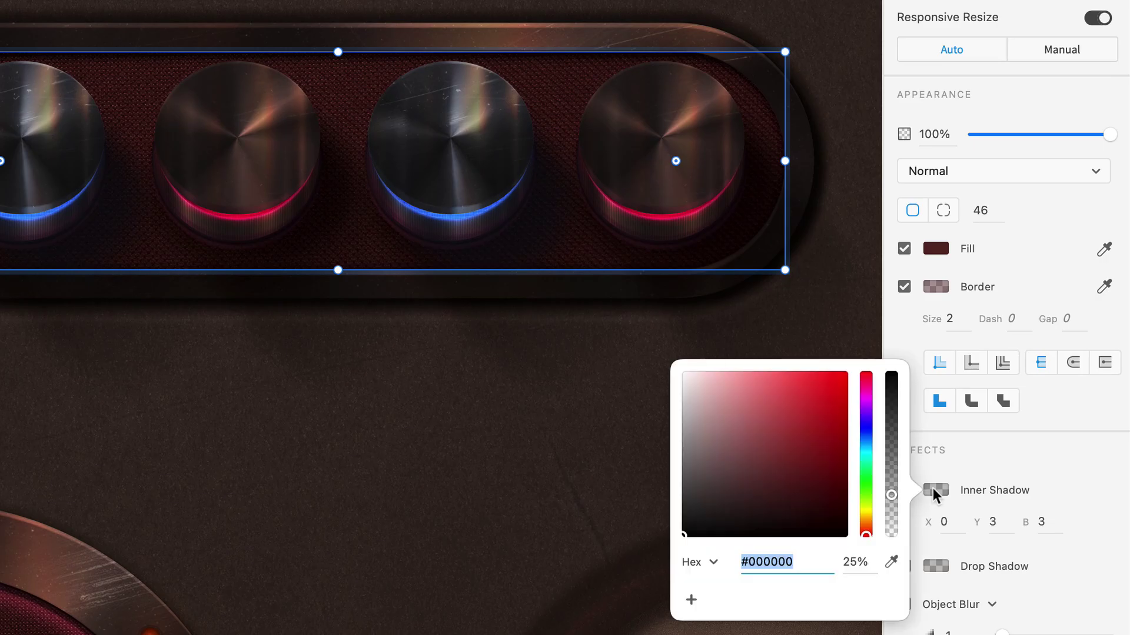
{"action": "left_click_drag", "start_coordinate": [767, 395], "coordinate": [760, 370]}
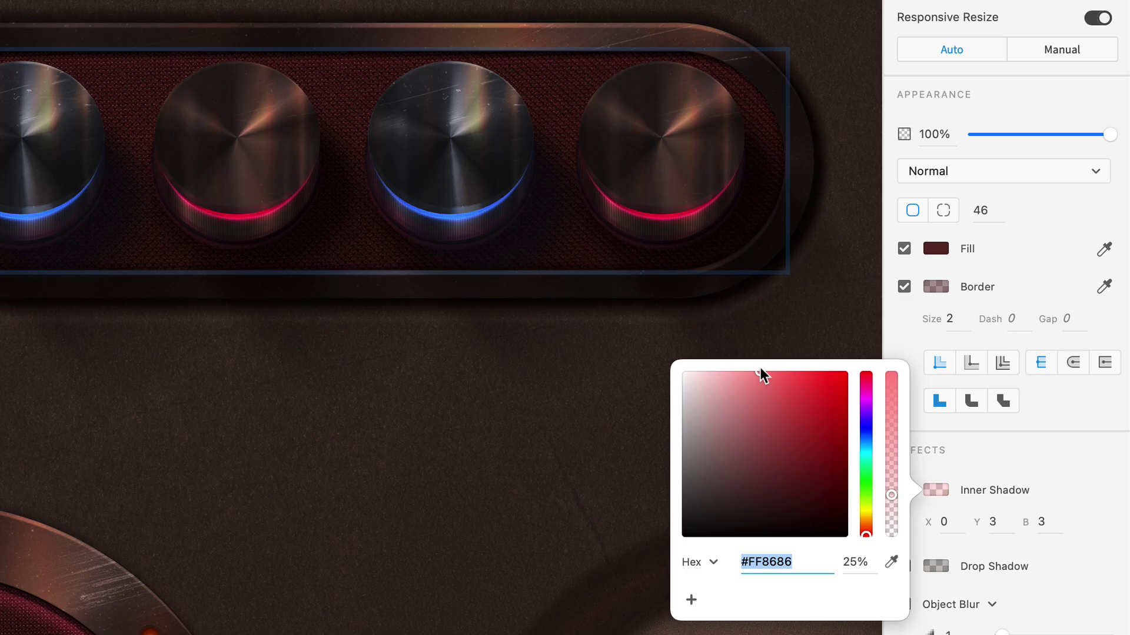
{"action": "left_click", "coordinate": [892, 416]}
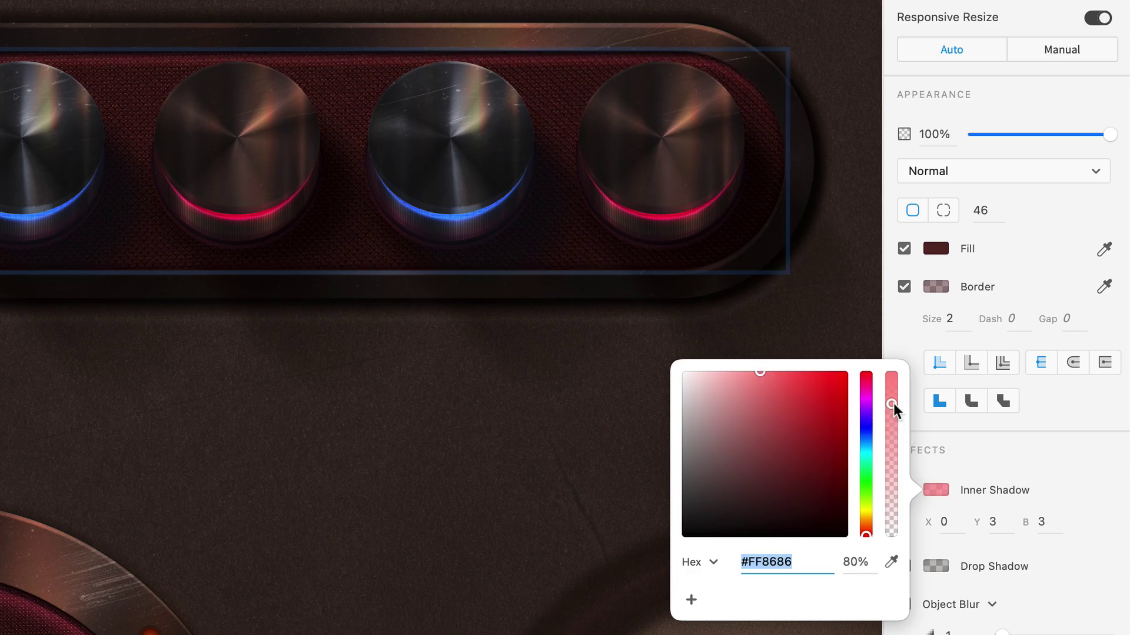
{"action": "left_click_drag", "start_coordinate": [894, 404], "coordinate": [893, 395]}
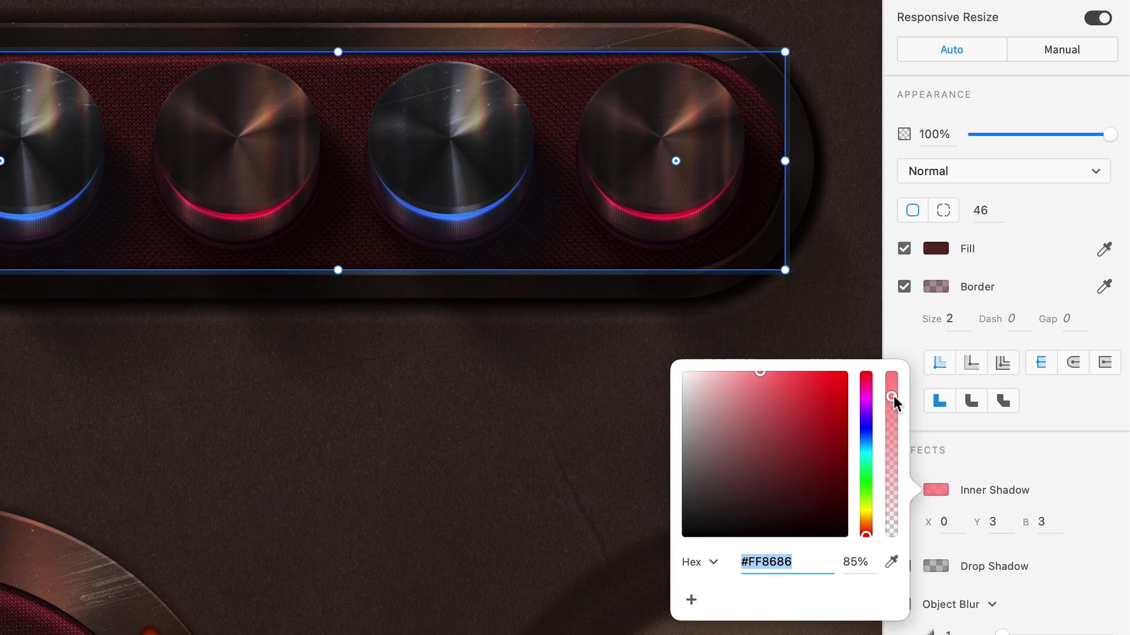
{"action": "left_click_drag", "start_coordinate": [762, 372], "coordinate": [765, 371]}
Set the inner shadow's offsets to X 1, Y 5 and blur 5
{"action": "left_click", "coordinate": [998, 521]}
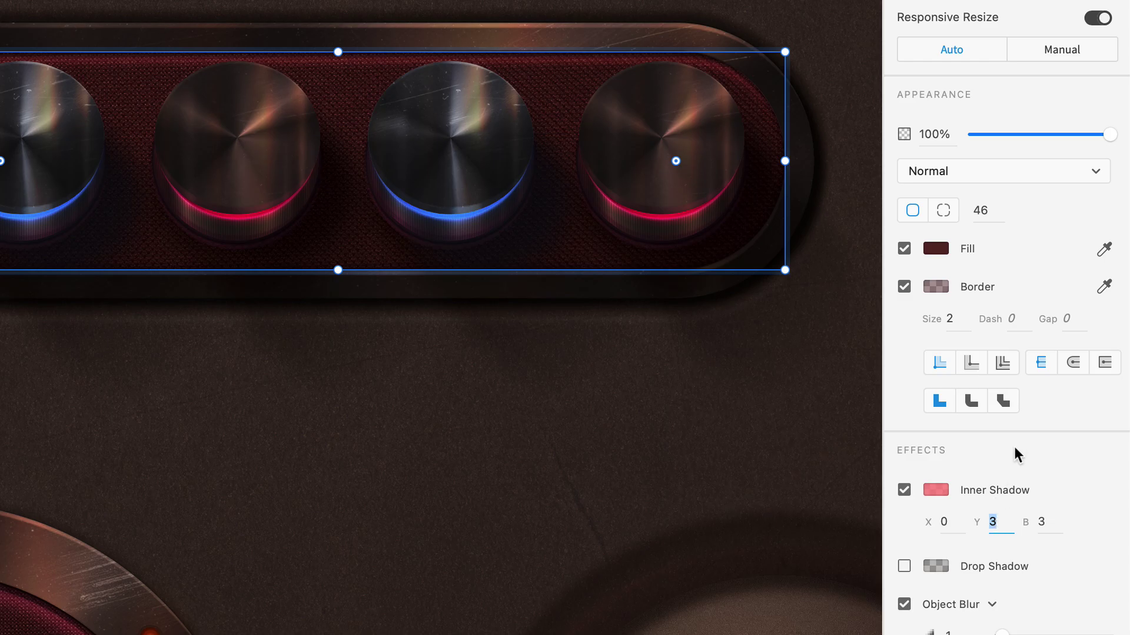
{"action": "key", "text": "Up"}
{"action": "key", "text": "Up"}
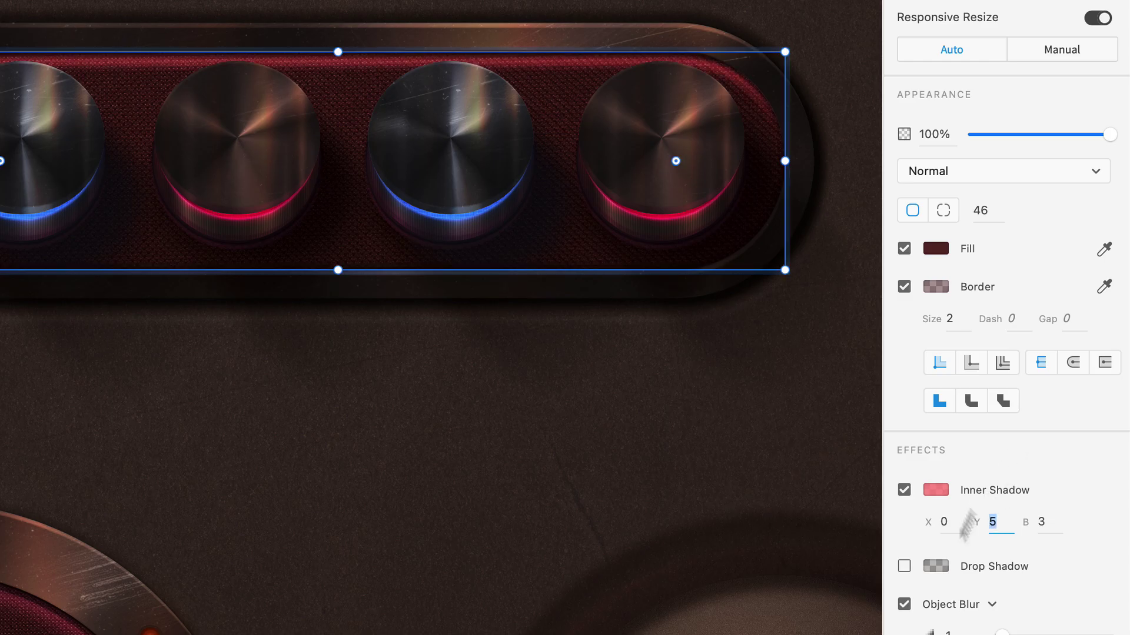
{"action": "left_click", "coordinate": [949, 521]}
{"action": "key", "text": "Up"}
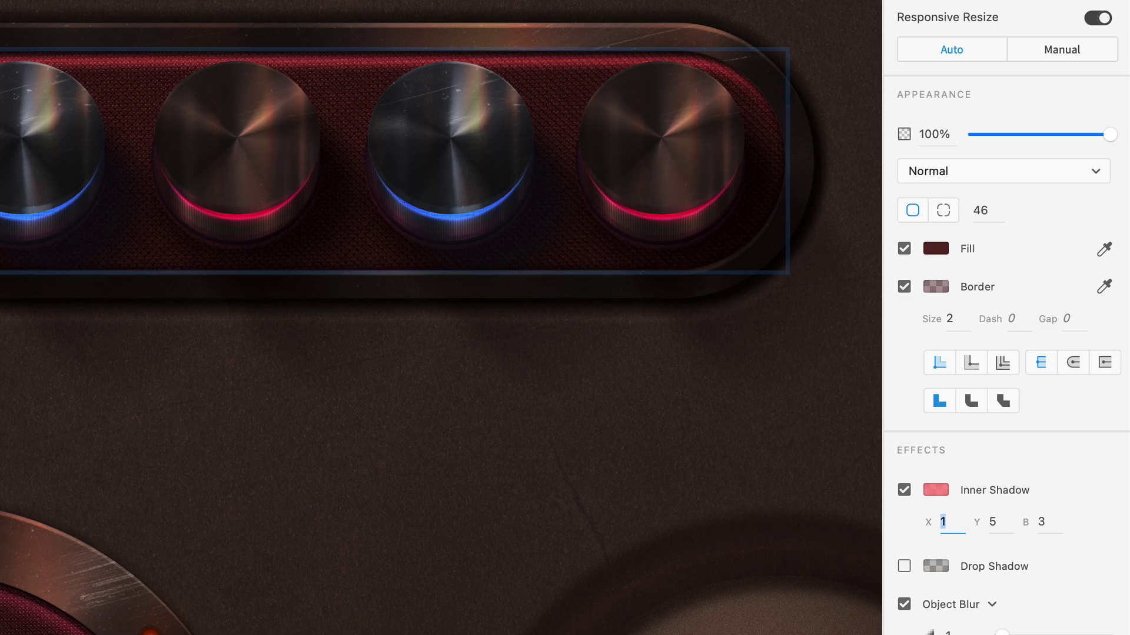
{"action": "left_click", "coordinate": [1044, 522]}
{"action": "key", "text": "Up"}
{"action": "key", "text": "Up"}
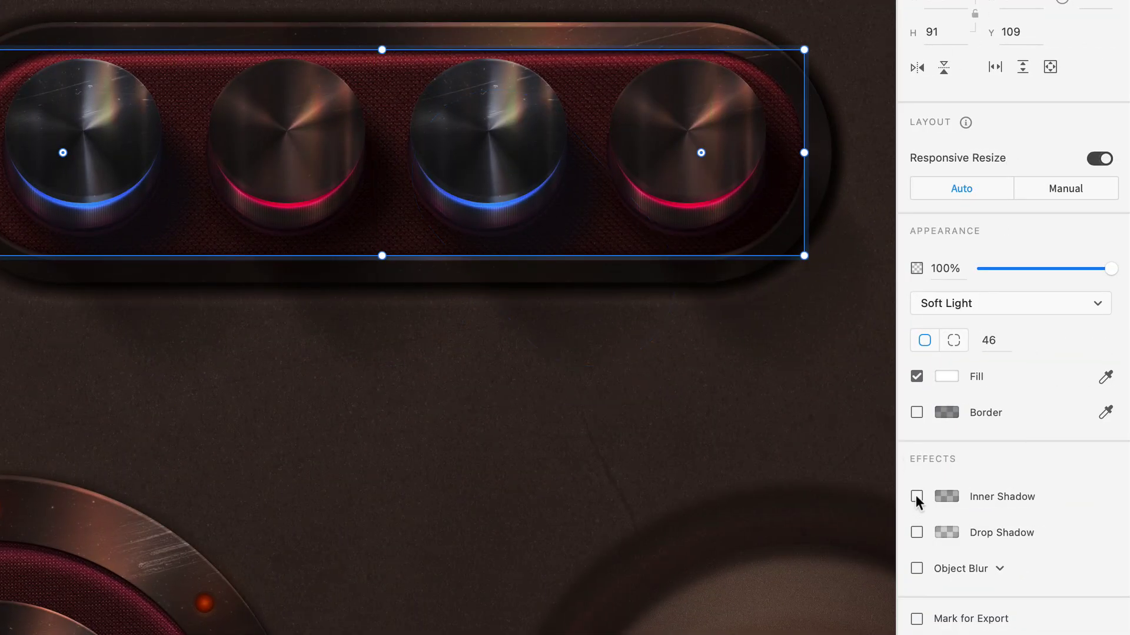
Add an inner shadow to the Texture layer, coloured #212121 at 100% opacity
{"action": "left_click", "coordinate": [916, 497]}
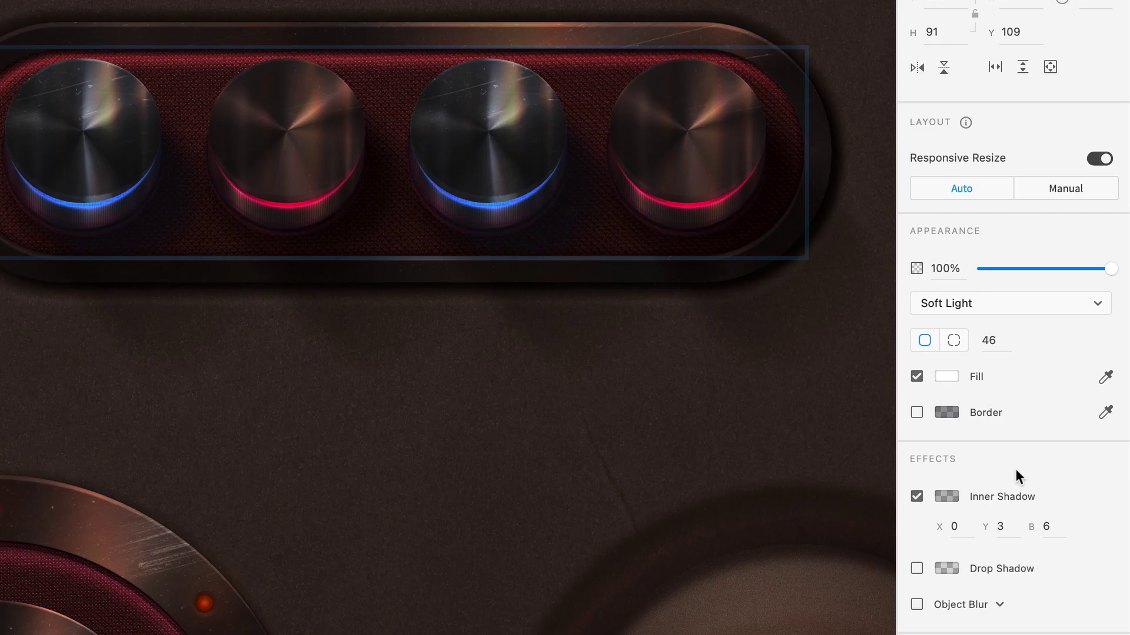
{"action": "left_click", "coordinate": [948, 496]}
{"action": "left_click_drag", "start_coordinate": [755, 523], "coordinate": [704, 522]}
{"action": "left_click", "coordinate": [904, 454]}
{"action": "left_click_drag", "start_coordinate": [905, 455], "coordinate": [904, 385]}
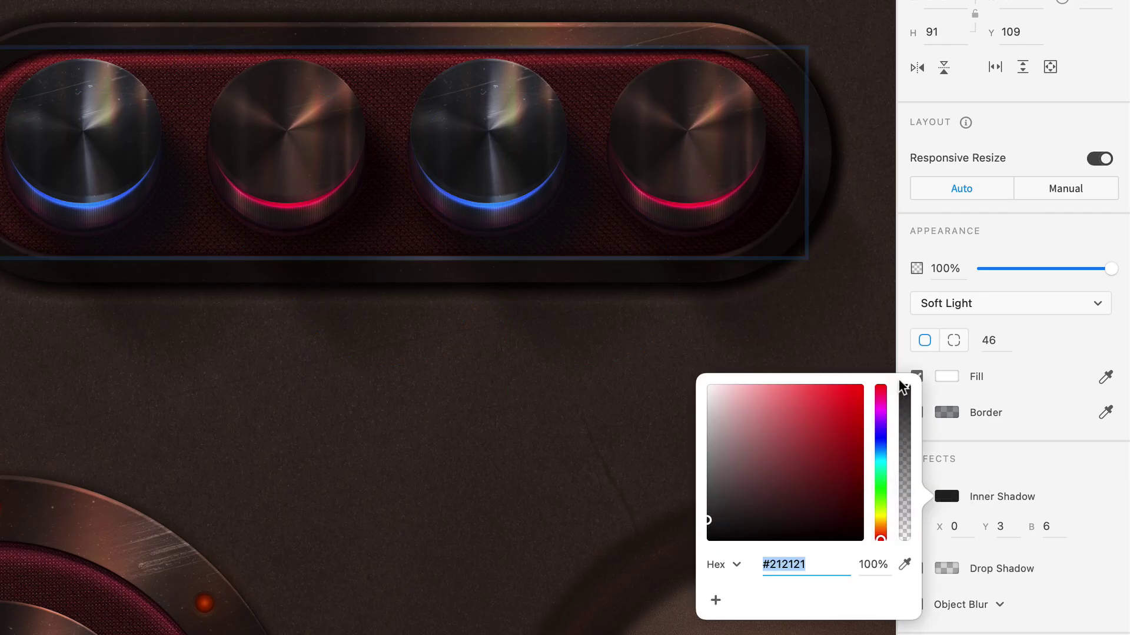
{"action": "left_click", "coordinate": [1037, 457]}
Offset the inner shadow to Y -3 with a blur of 5
{"action": "left_click", "coordinate": [1016, 526]}
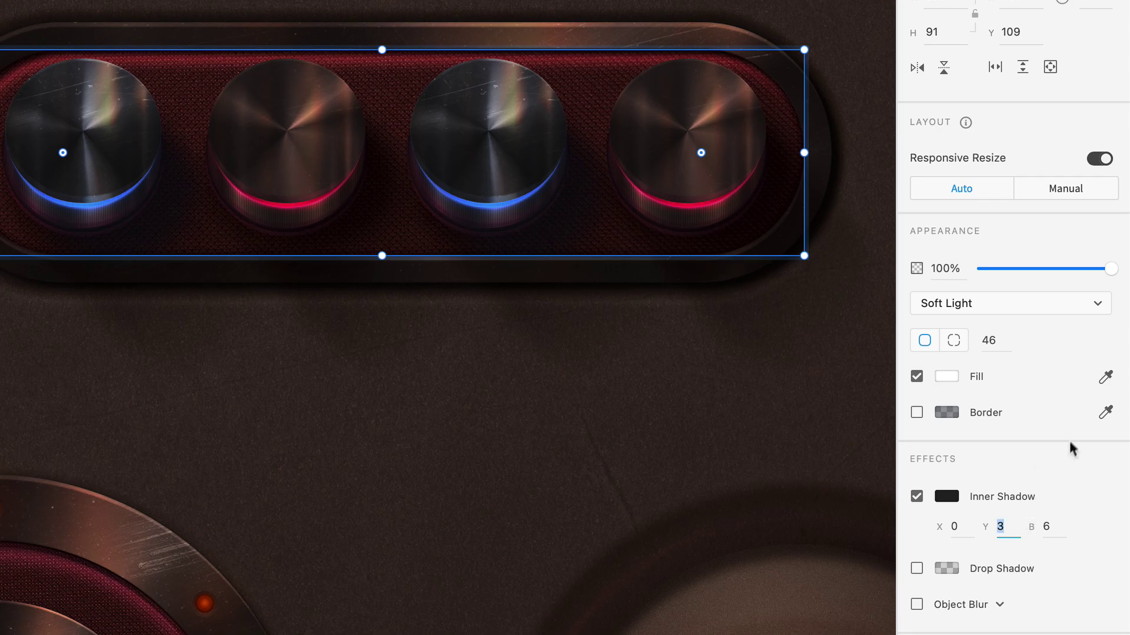
{"action": "type", "text": "0"}
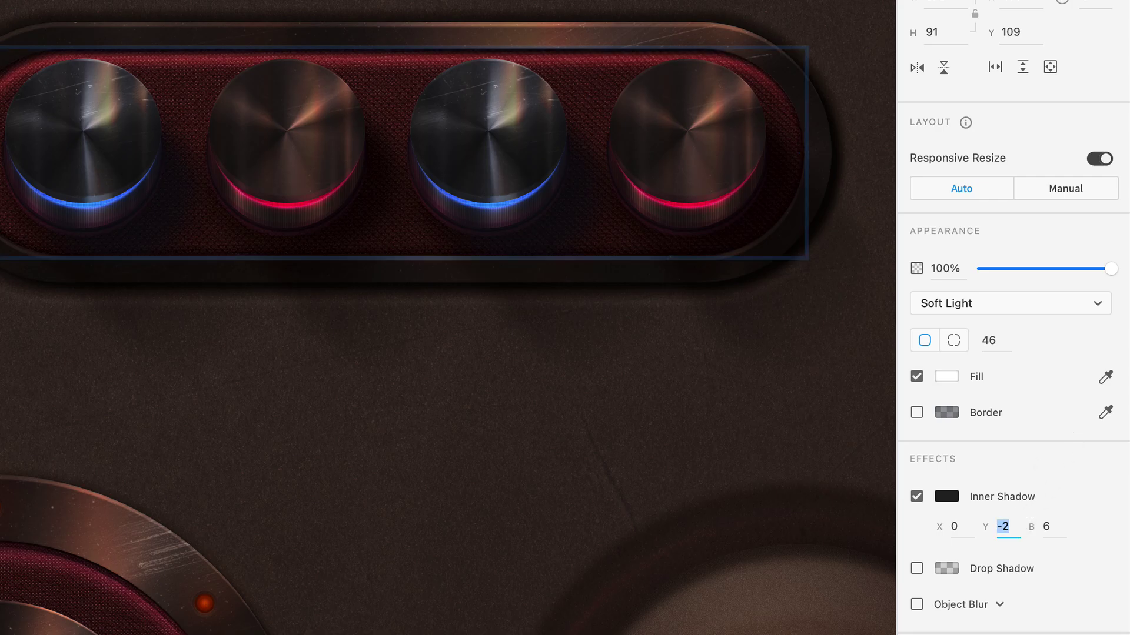
{"action": "left_click", "coordinate": [1057, 526]}
{"action": "type", "text": "5"}
{"action": "key", "text": "Return"}
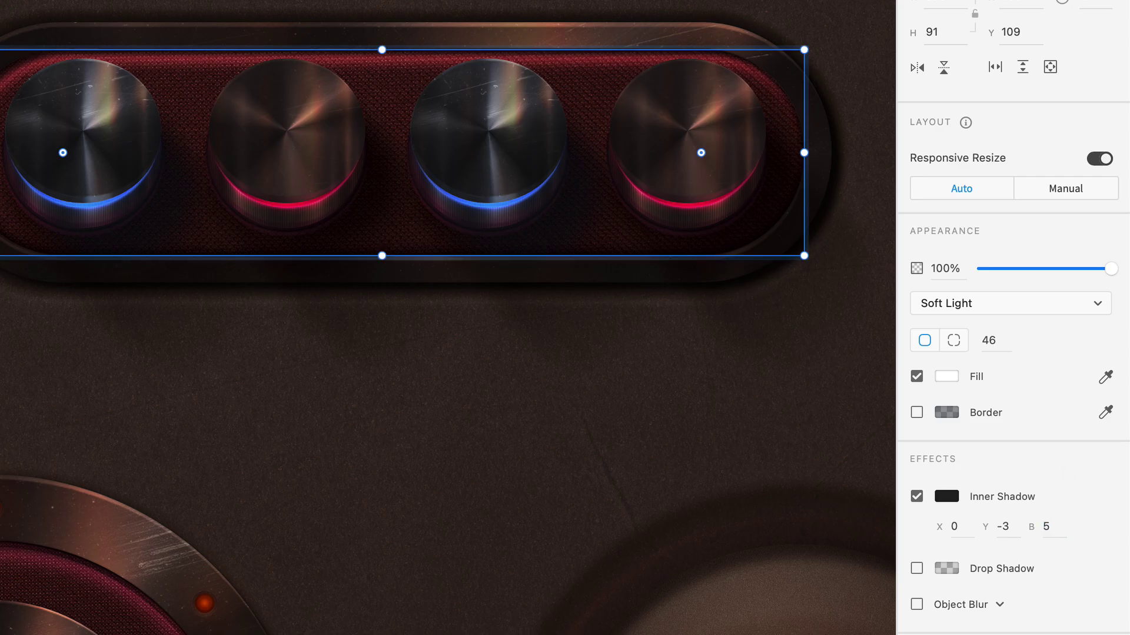
{"action": "left_click", "coordinate": [804, 375]}
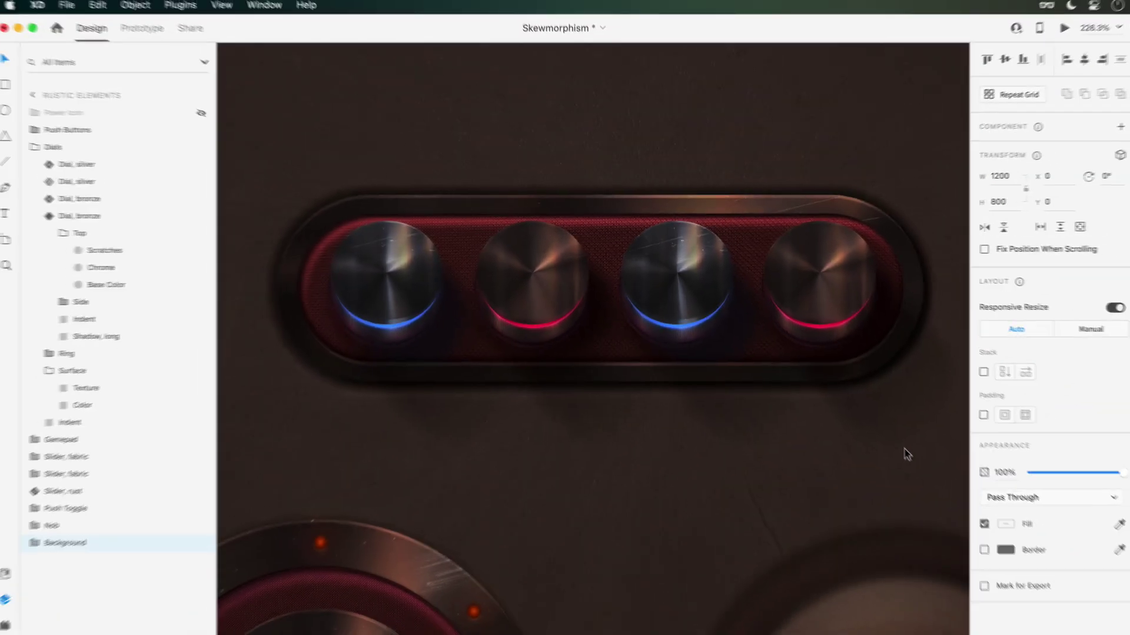
Duplicate the 'Indent, large' circle, move the copy above Joystick, and rename it Shadow
{"action": "scroll", "coordinate": [665, 177], "scroll_direction": "up", "scroll_amount": 6}
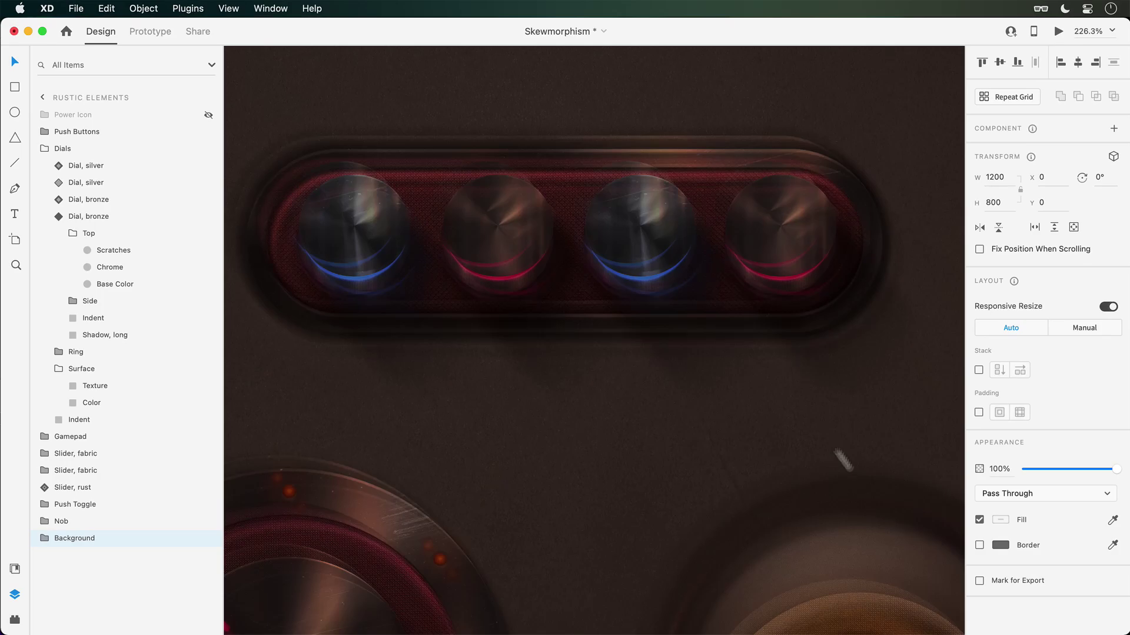
{"action": "double_click", "coordinate": [666, 194]}
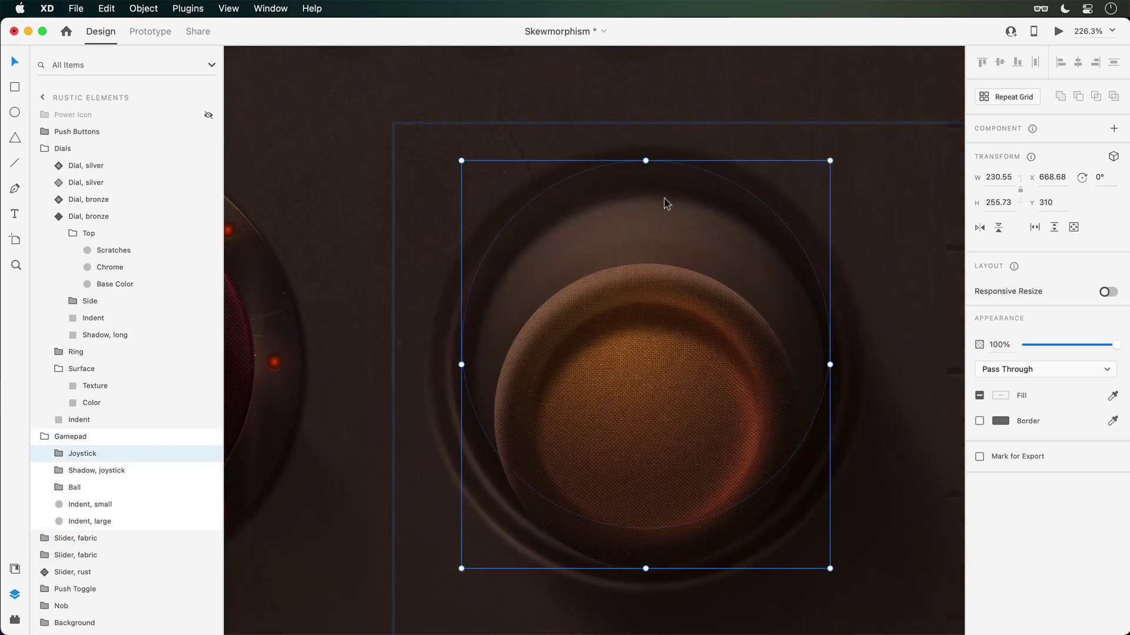
{"action": "left_click", "coordinate": [126, 522]}
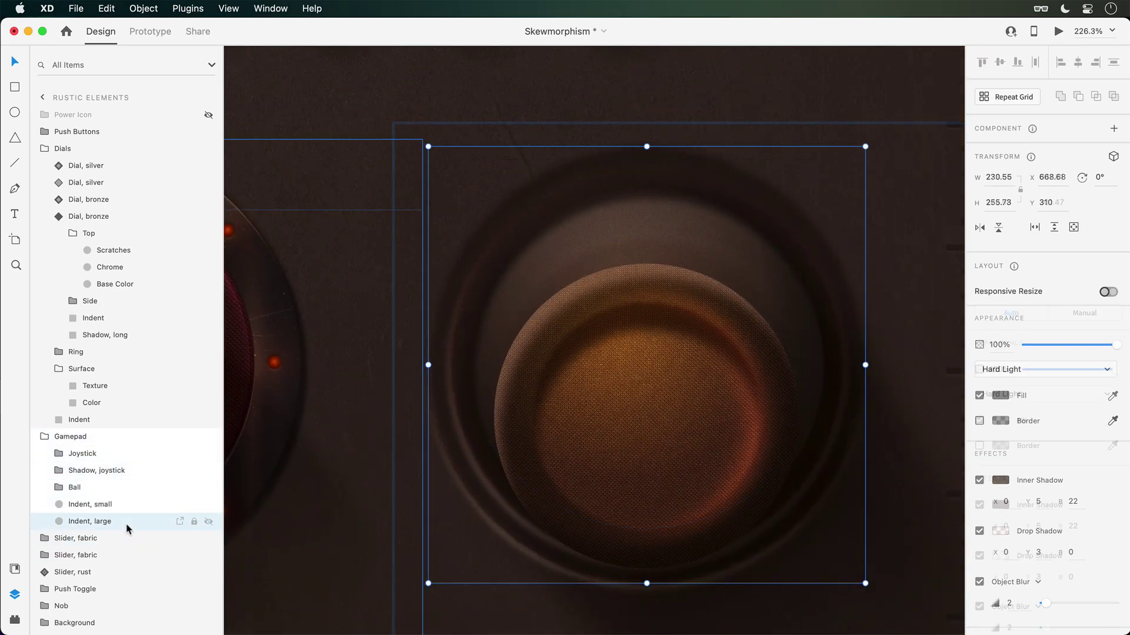
{"action": "key", "text": "super+d"}
{"action": "left_click_drag", "start_coordinate": [127, 507], "coordinate": [96, 428]}
{"action": "double_click", "coordinate": [239, 400]}
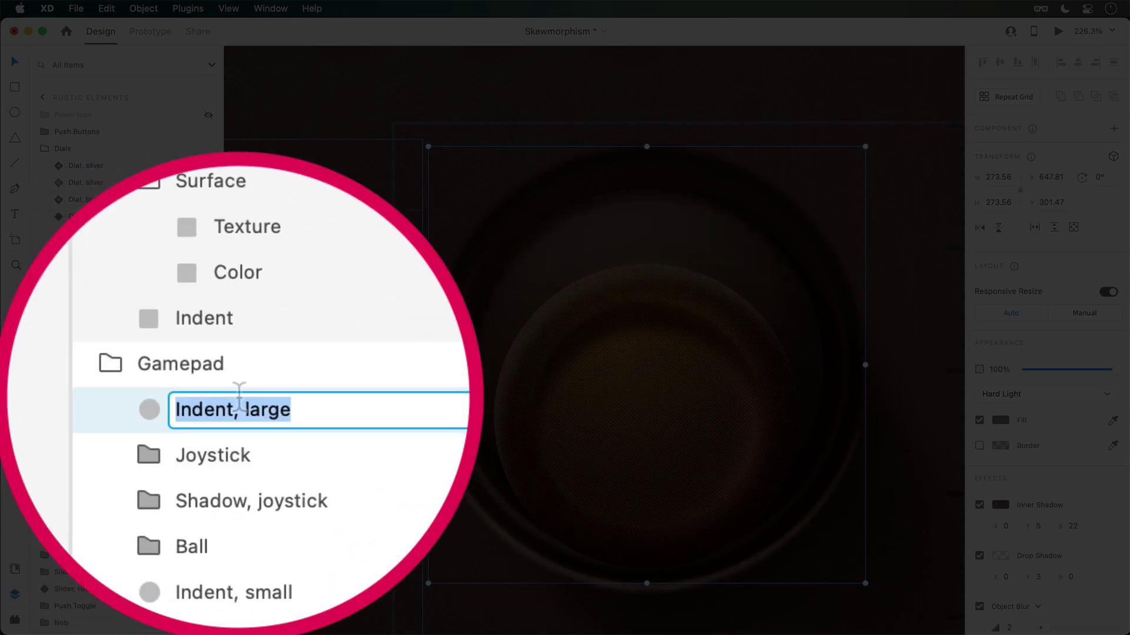
{"action": "type", "text": "Shadow"}
{"action": "key", "text": "Return"}
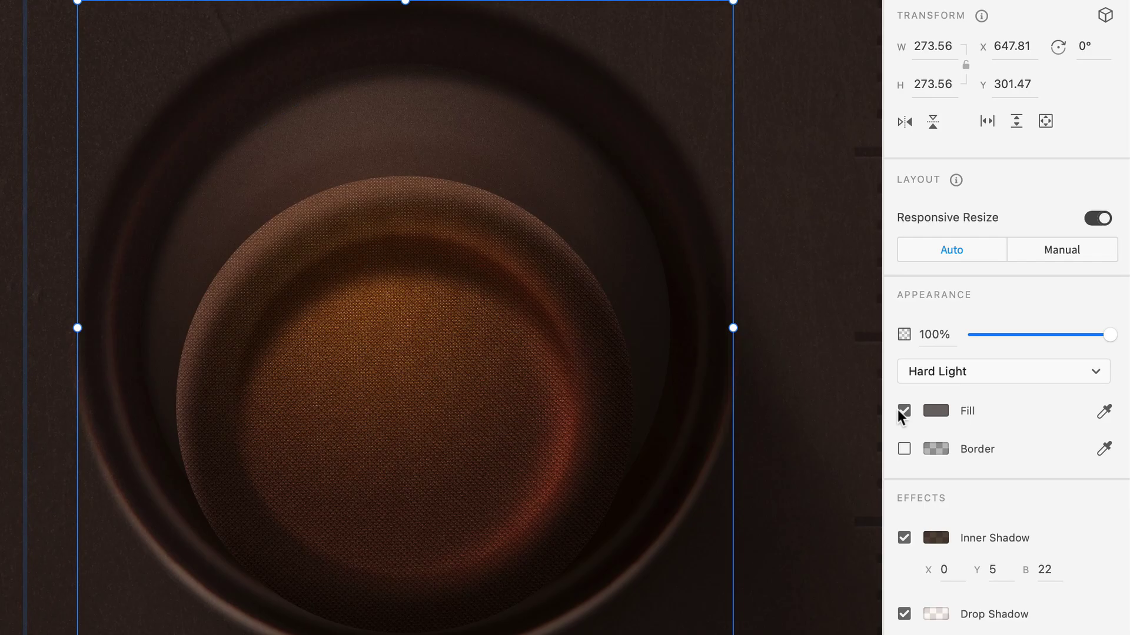
Turn off the Shadow layer's fill and set its inner shadow offset to 55
{"action": "left_click", "coordinate": [979, 420]}
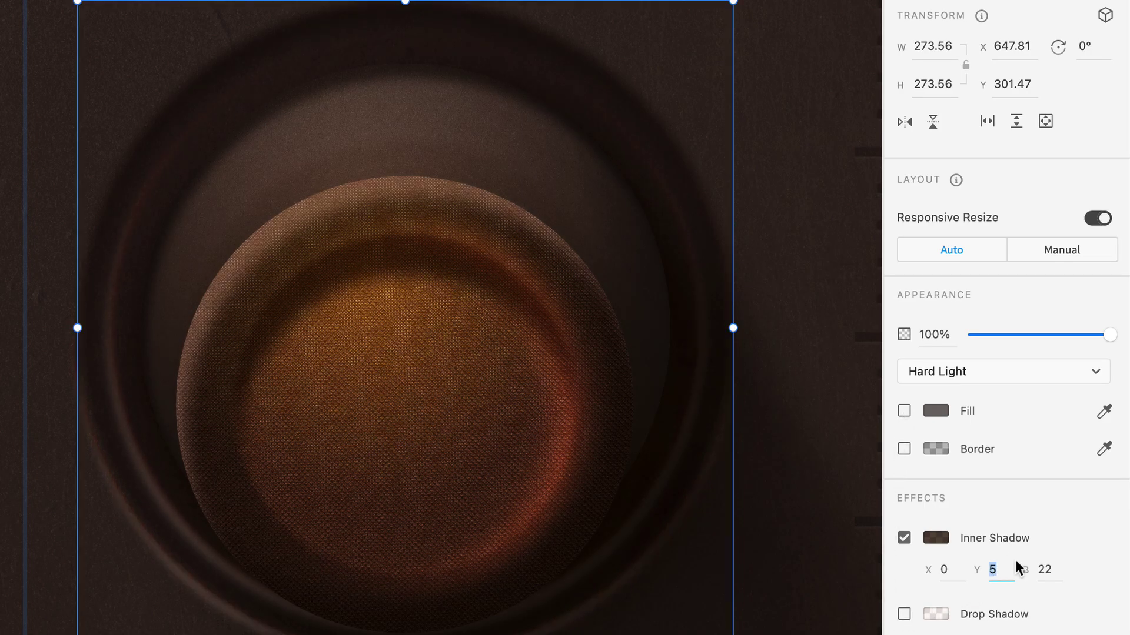
{"action": "key", "text": "shift+Up"}
{"action": "key", "text": "shift+Up"}
{"action": "key", "text": "shift+Up"}
{"action": "key", "text": "shift+Up"}
{"action": "key", "text": "shift+Up"}
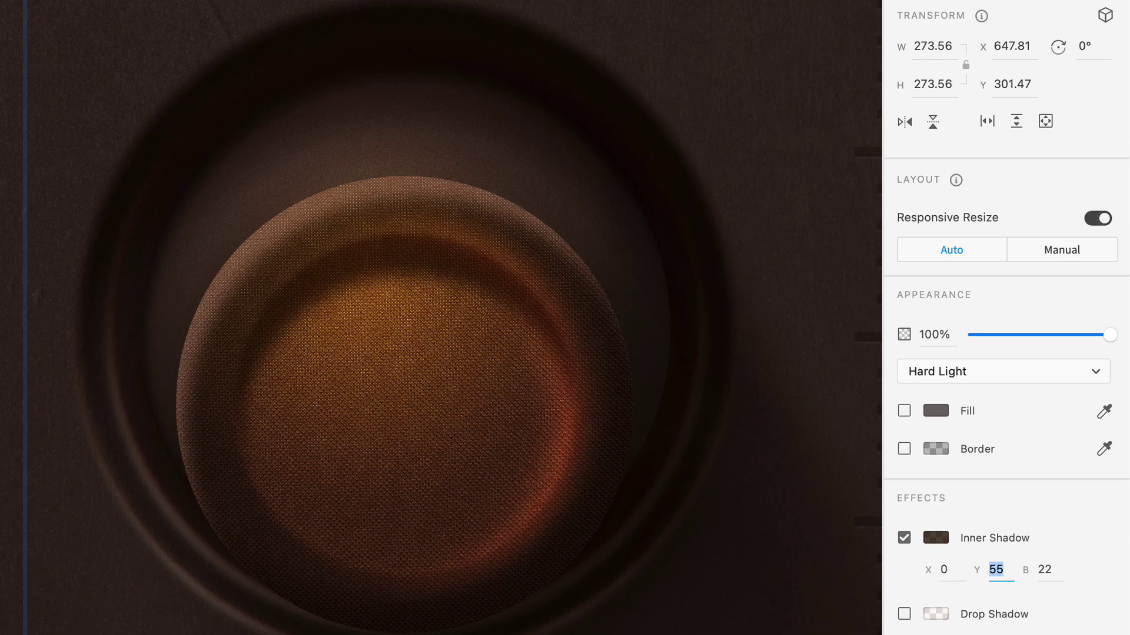
{"action": "key", "text": "Return"}
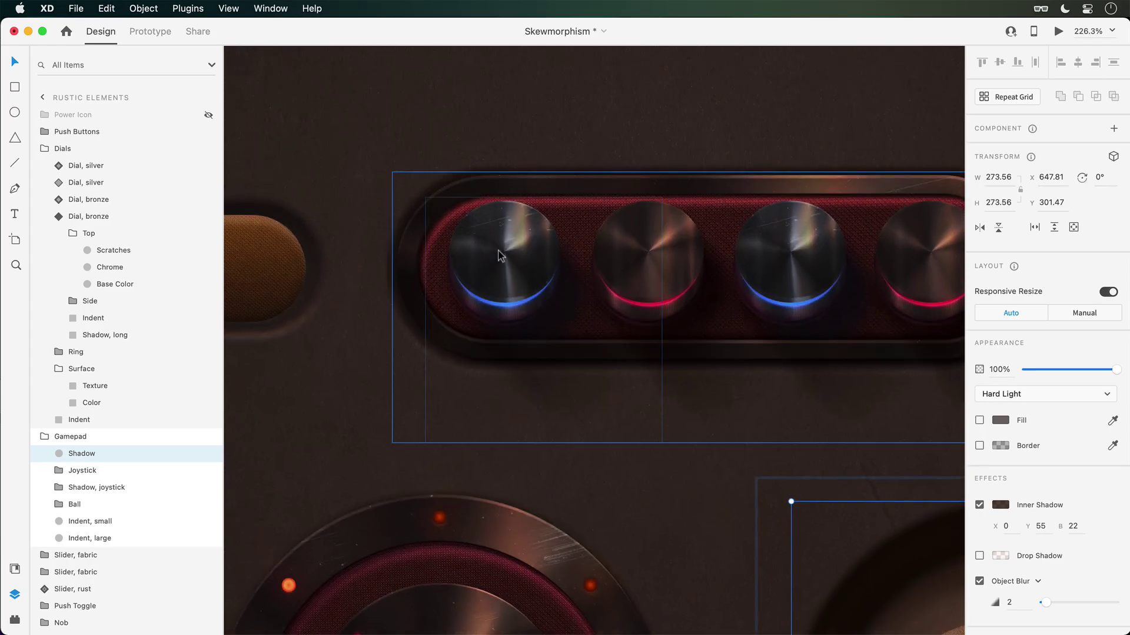
Unhide the first dial's Power Icon and set its Line and Circle border size to 4
{"action": "left_click", "coordinate": [500, 256]}
{"action": "left_click", "coordinate": [208, 116]}
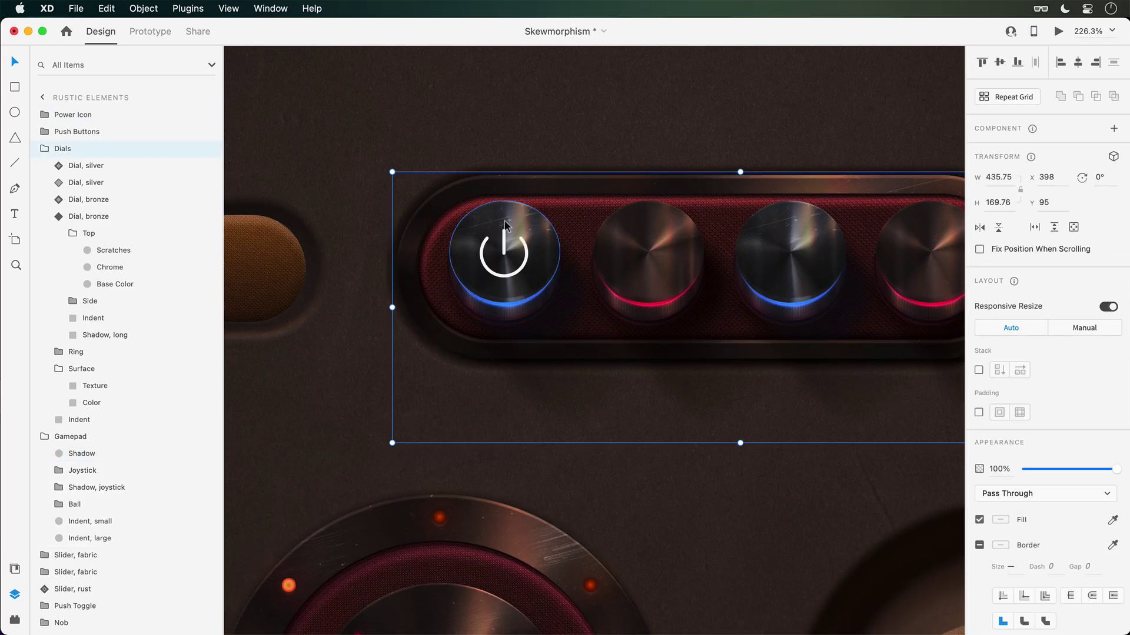
{"action": "scroll", "coordinate": [505, 221], "scroll_direction": "up", "scroll_amount": 3}
{"action": "left_click", "coordinate": [503, 260]}
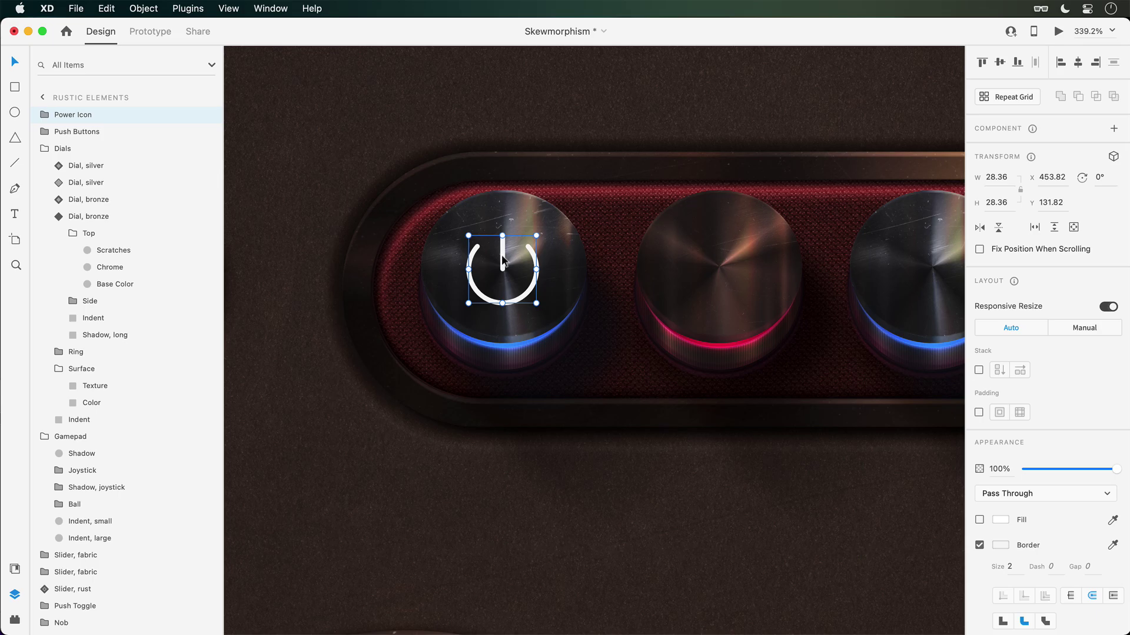
{"action": "left_click", "coordinate": [45, 114]}
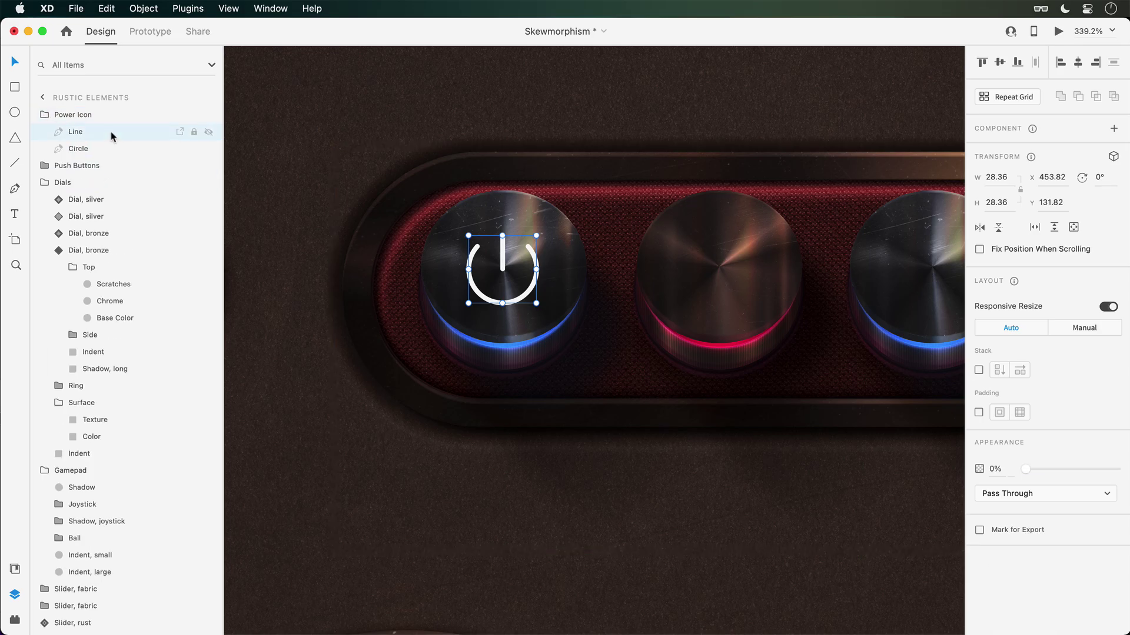
{"action": "left_click", "coordinate": [111, 133]}
{"action": "left_click", "coordinate": [110, 148], "text": "shift"}
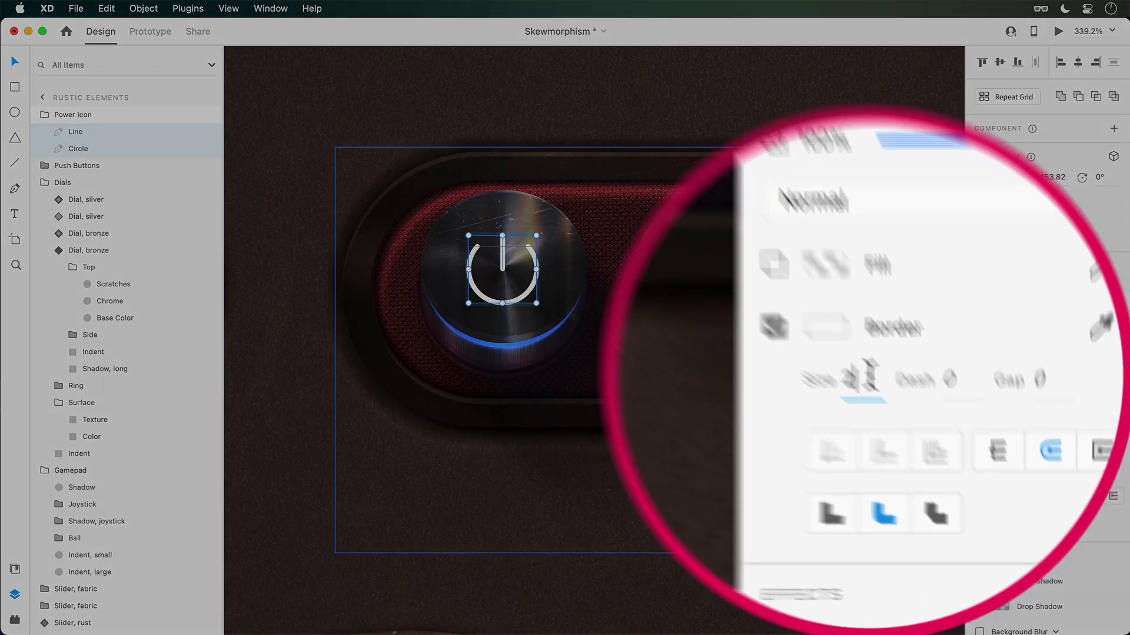
{"action": "key", "text": "Up"}
{"action": "key", "text": "Up"}
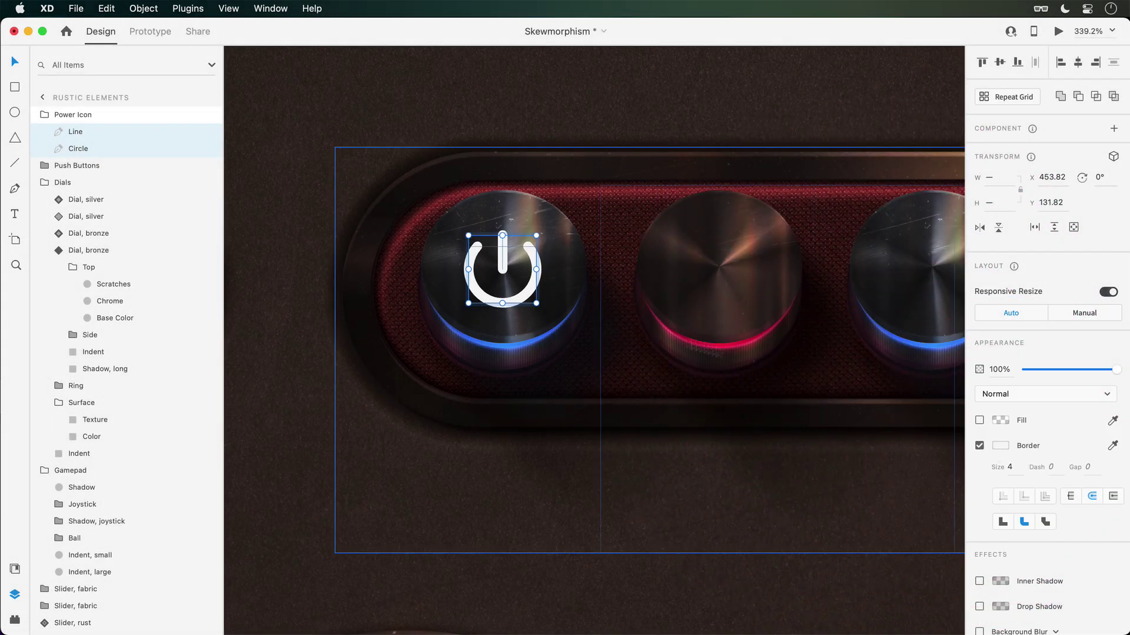
Outline the icon's strokes, unite line and circle into one shape, and begin renaming it
{"action": "left_click", "coordinate": [143, 9]}
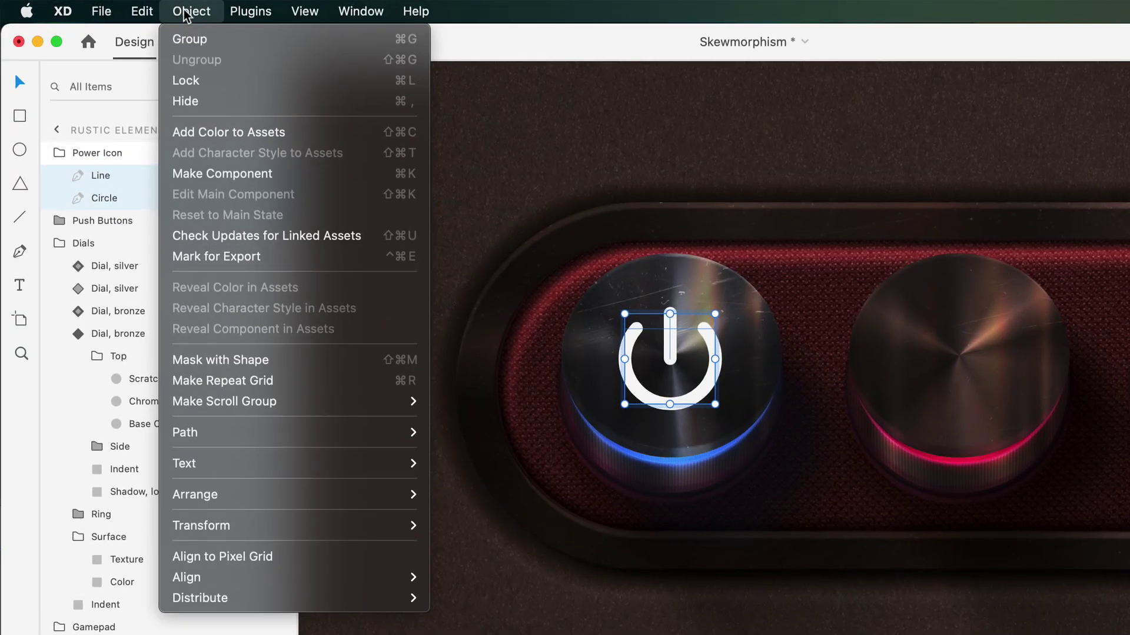
{"action": "mouse_move", "coordinate": [383, 434]}
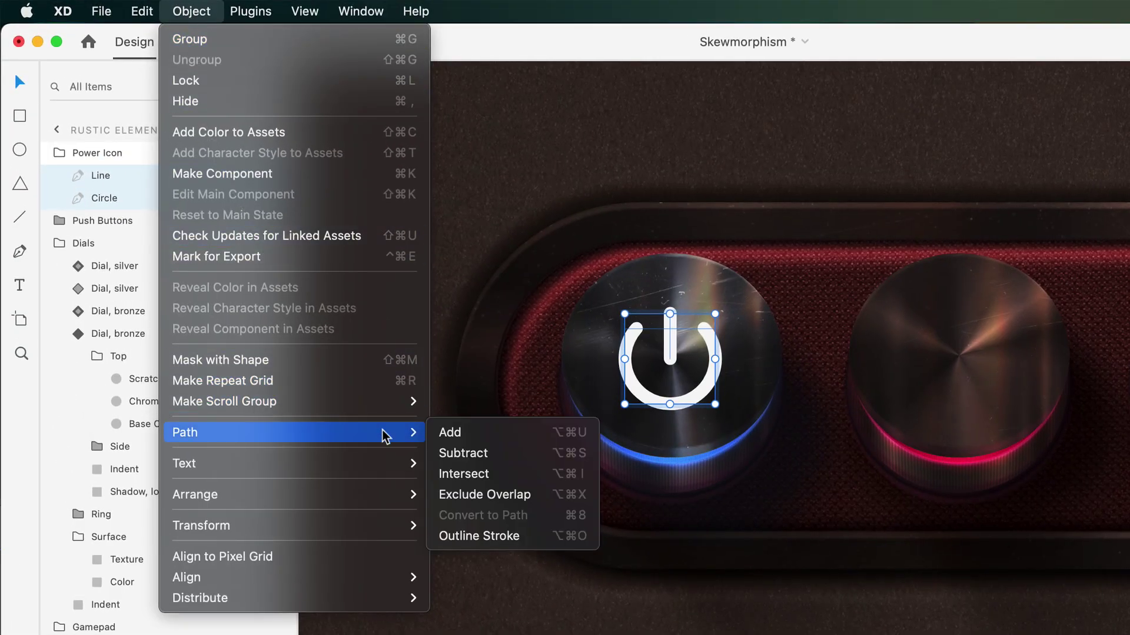
{"action": "left_click", "coordinate": [538, 536]}
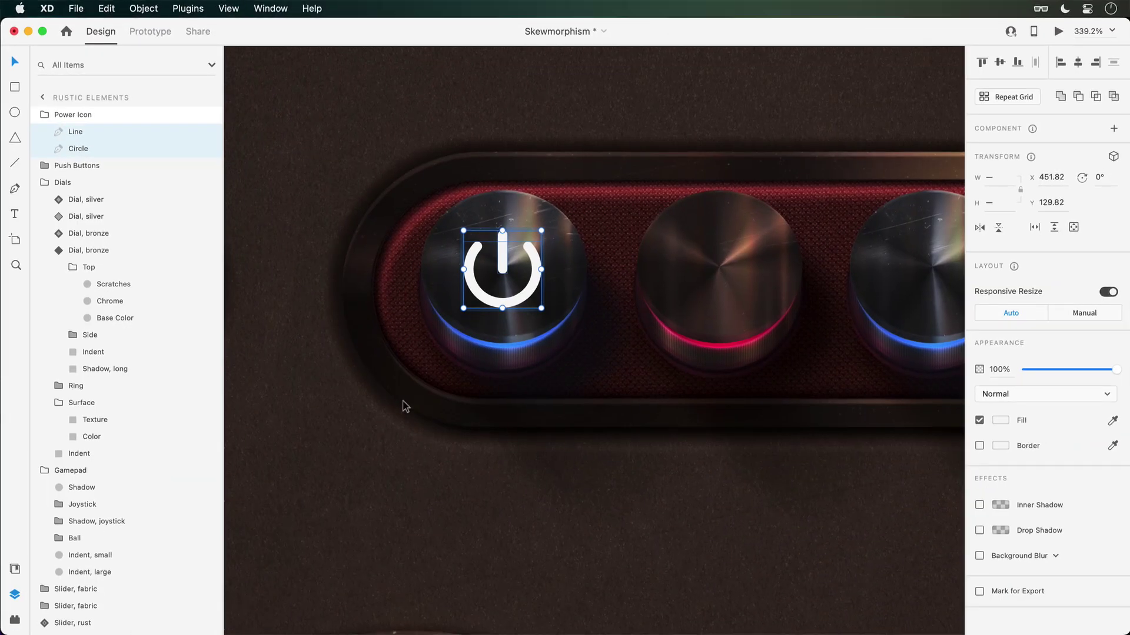
{"action": "left_click", "coordinate": [1059, 96]}
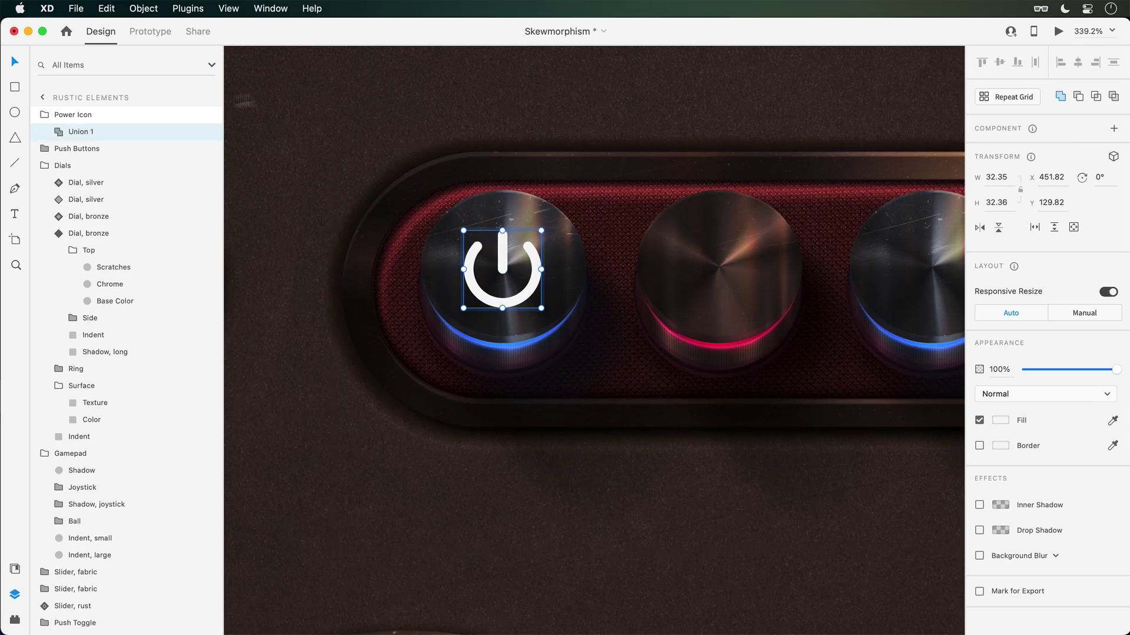
{"action": "double_click", "coordinate": [77, 132]}
Name the shape Power and give it a #555555 fill with Hard Light blending
{"action": "type", "text": "Power"}
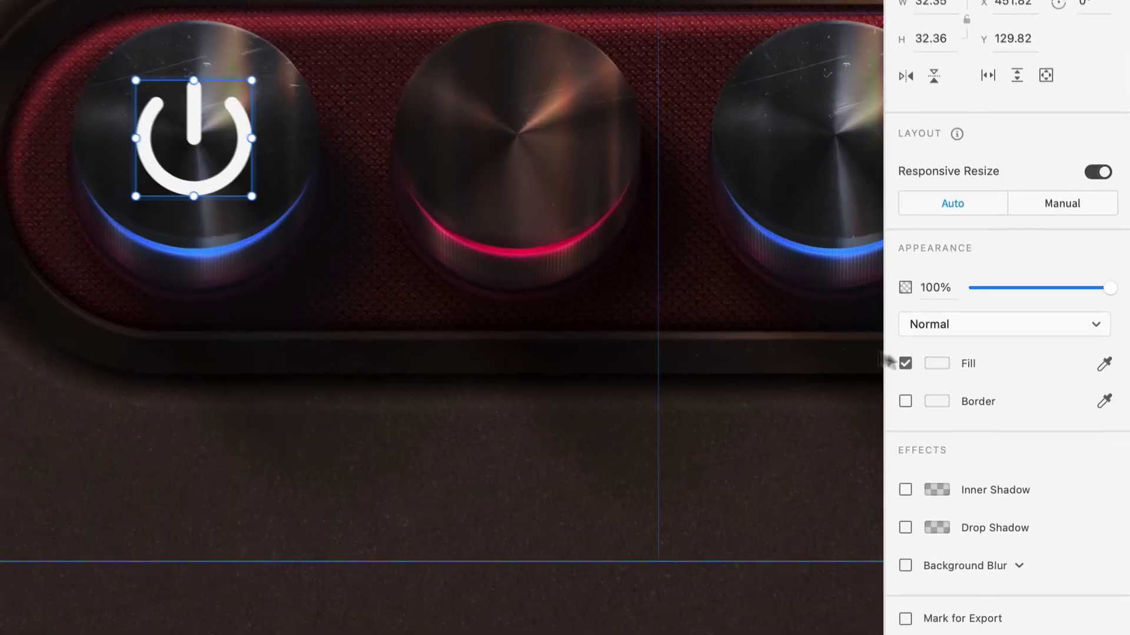
{"action": "left_click", "coordinate": [1000, 420]}
{"action": "left_click_drag", "start_coordinate": [831, 442], "coordinate": [831, 422]}
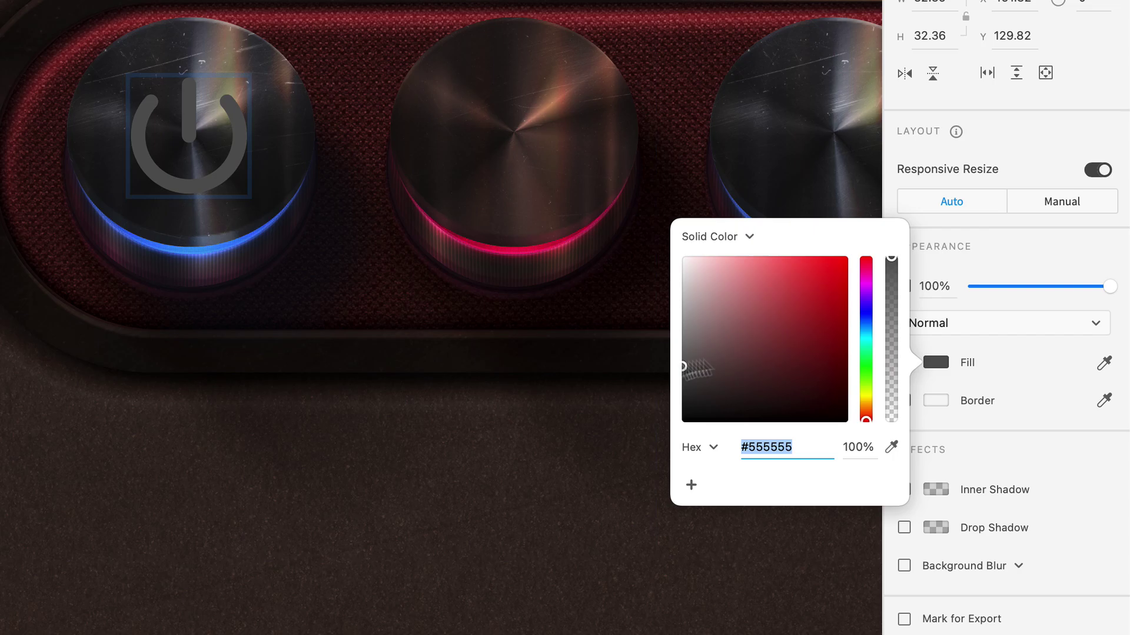
{"action": "left_click", "coordinate": [1012, 323]}
{"action": "left_click", "coordinate": [1000, 546]}
Add a 1 px black border at 10% opacity to the icon
{"action": "left_click", "coordinate": [904, 400]}
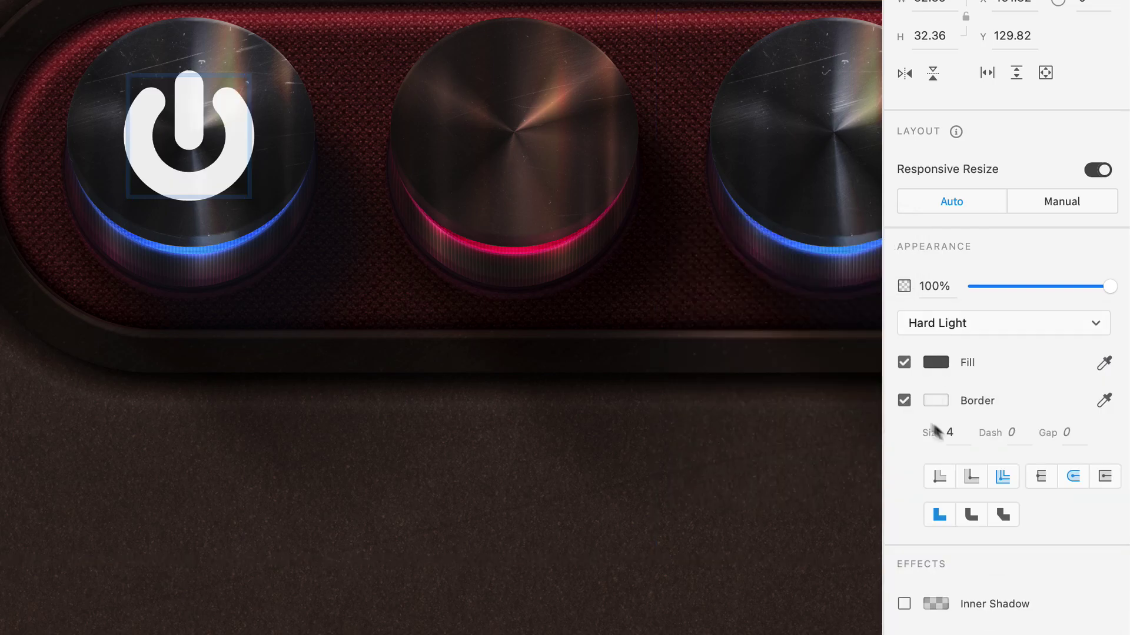
{"action": "left_click", "coordinate": [934, 432]}
{"action": "type", "text": "1"}
{"action": "key", "text": "Tab"}
{"action": "left_click", "coordinate": [935, 400]}
{"action": "left_click", "coordinate": [892, 425]}
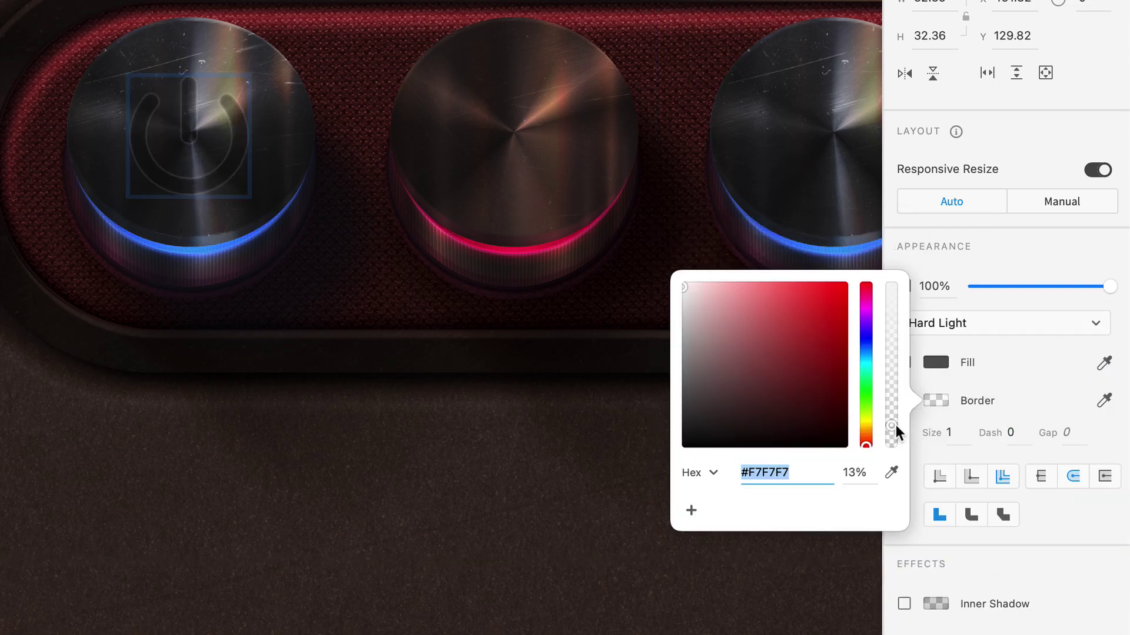
{"action": "key", "text": "Escape"}
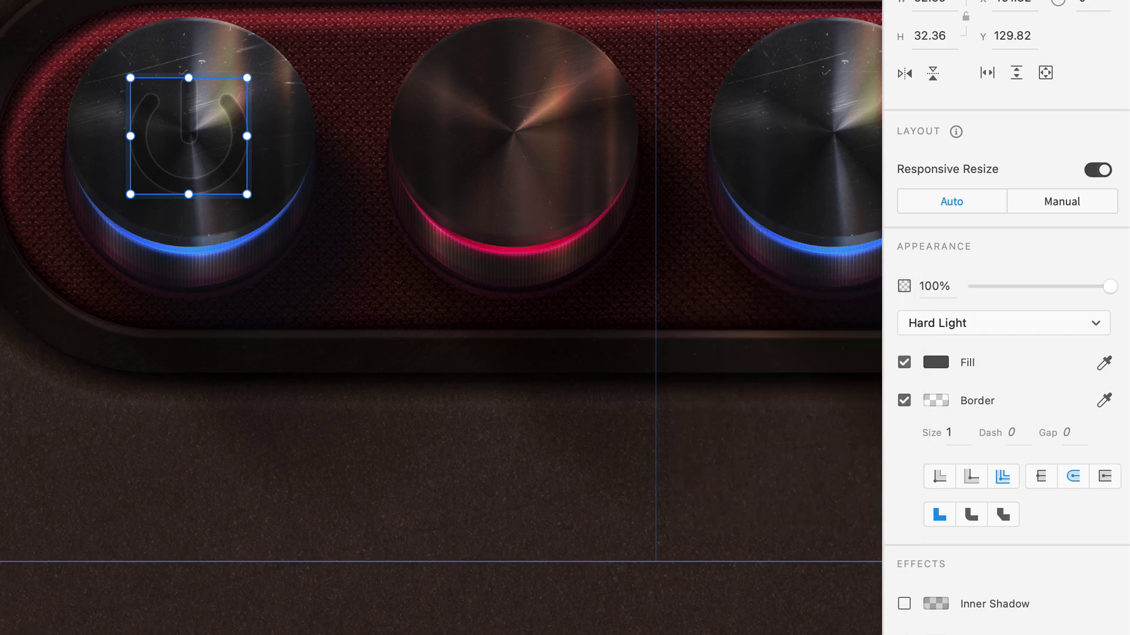
{"action": "left_click", "coordinate": [936, 401]}
{"action": "left_click_drag", "start_coordinate": [814, 330], "coordinate": [659, 453]}
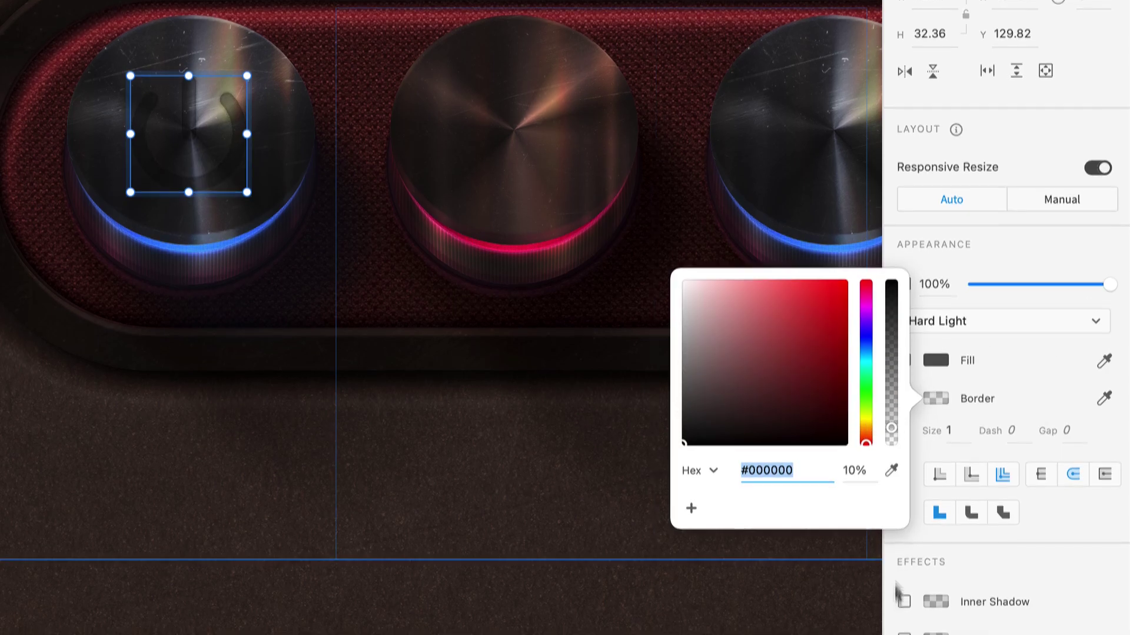
Enable a black inner shadow at 62% opacity with Y 4 and blur 4
{"action": "left_click", "coordinate": [904, 602]}
{"action": "left_click", "coordinate": [993, 602]}
{"action": "type", "text": "7"}
{"action": "key", "text": "Return"}
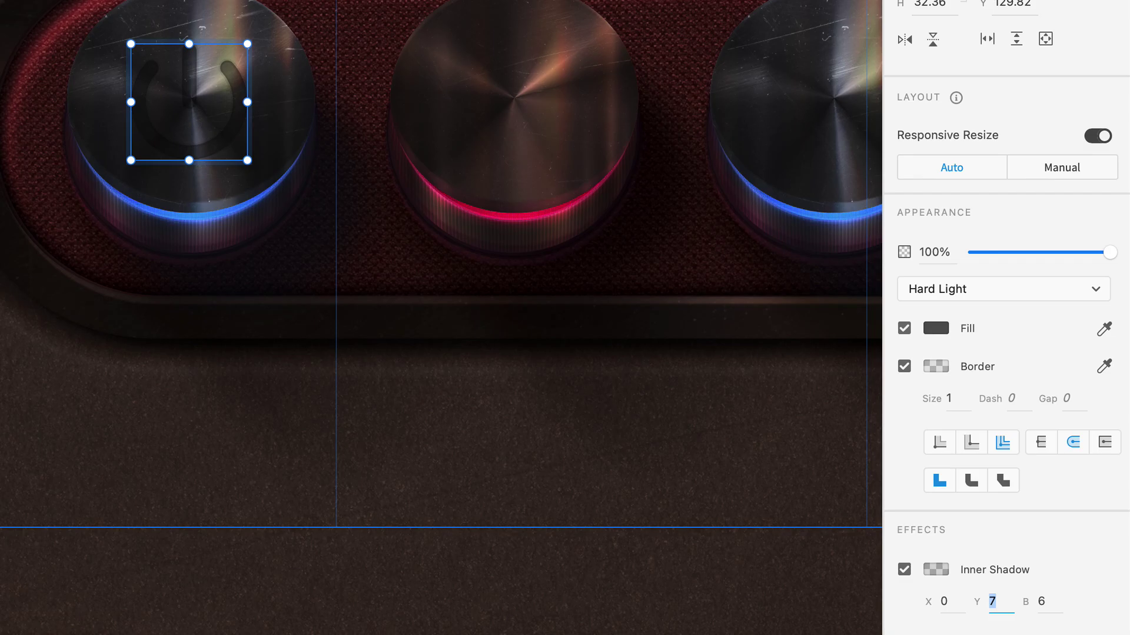
{"action": "key", "text": "Down"}
{"action": "key", "text": "Down"}
{"action": "key", "text": "Down"}
{"action": "left_click", "coordinate": [935, 570]}
{"action": "left_click_drag", "start_coordinate": [892, 524], "coordinate": [890, 450]}
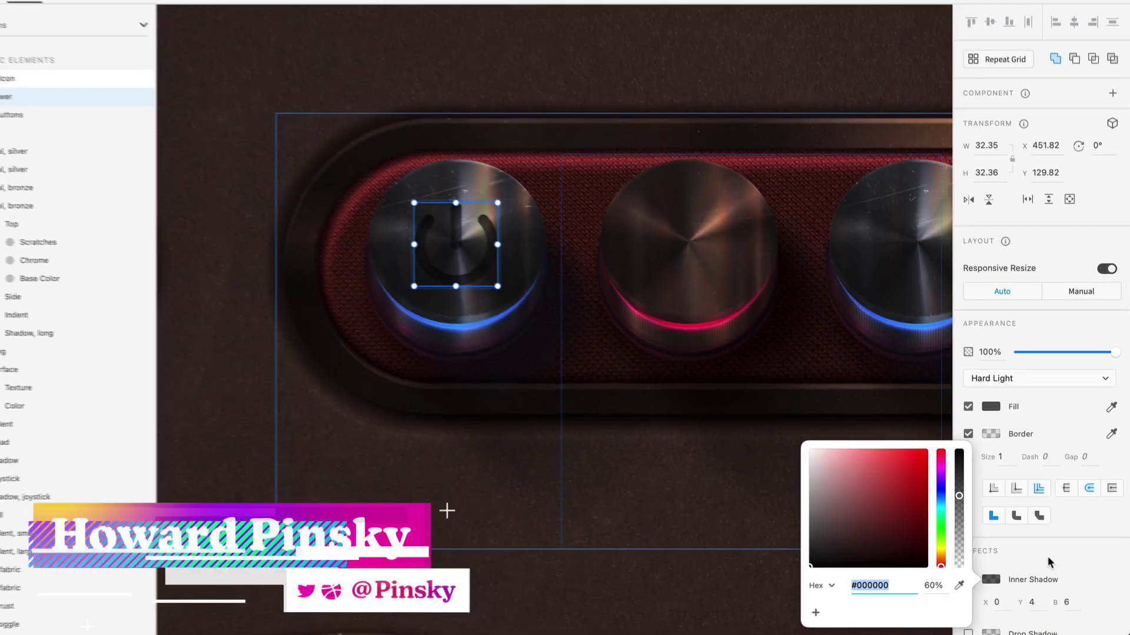
{"action": "left_click", "coordinate": [1046, 601]}
{"action": "key", "text": "Down"}
{"action": "key", "text": "Down"}
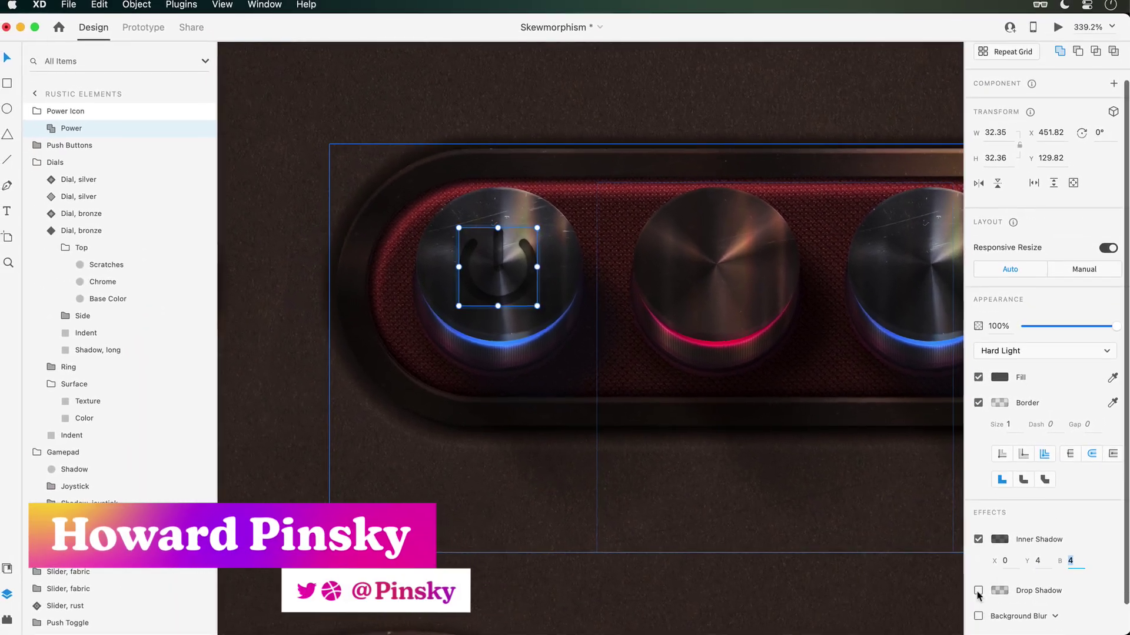
Enable a drop shadow on the Power icon and adjust its vertical offset
{"action": "left_click", "coordinate": [979, 590]}
{"action": "left_click", "coordinate": [999, 591]}
{"action": "left_click", "coordinate": [1033, 612]}
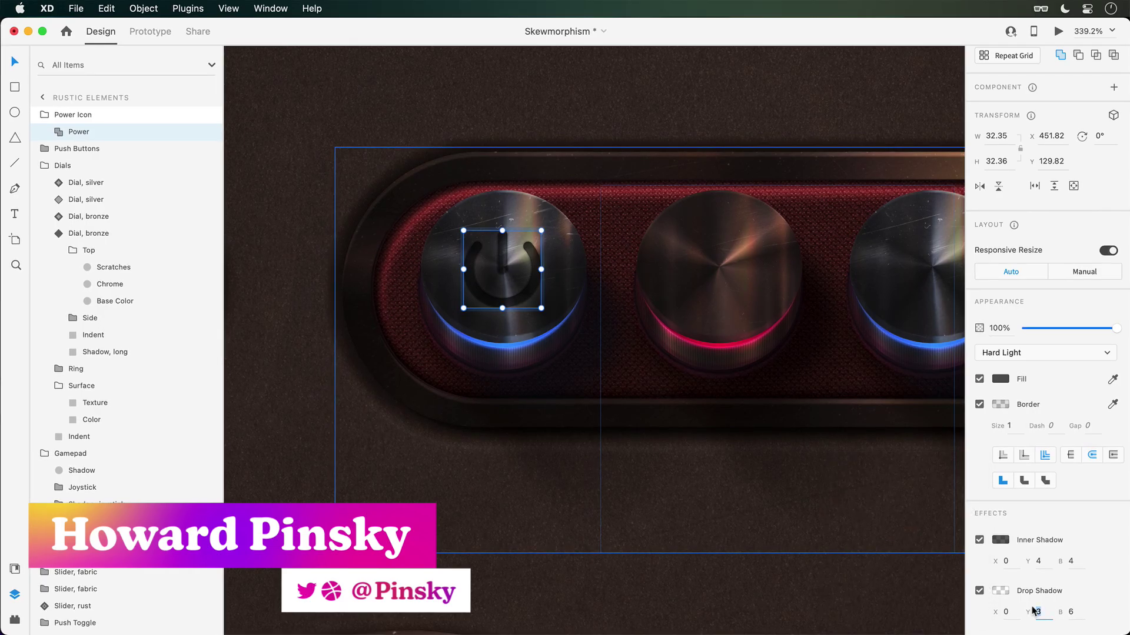